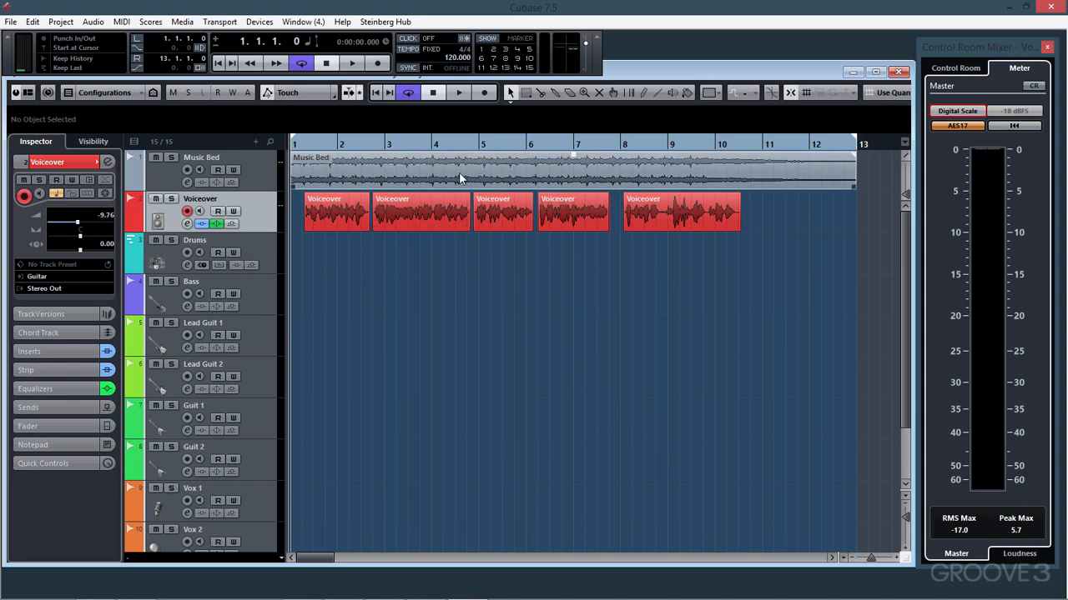
Play the project from bar 1 to hear the Voiceover clips over the Music Bed, and stop near bar 11.
{"action": "left_click", "coordinate": [256, 146]}
{"action": "key", "text": "space"}
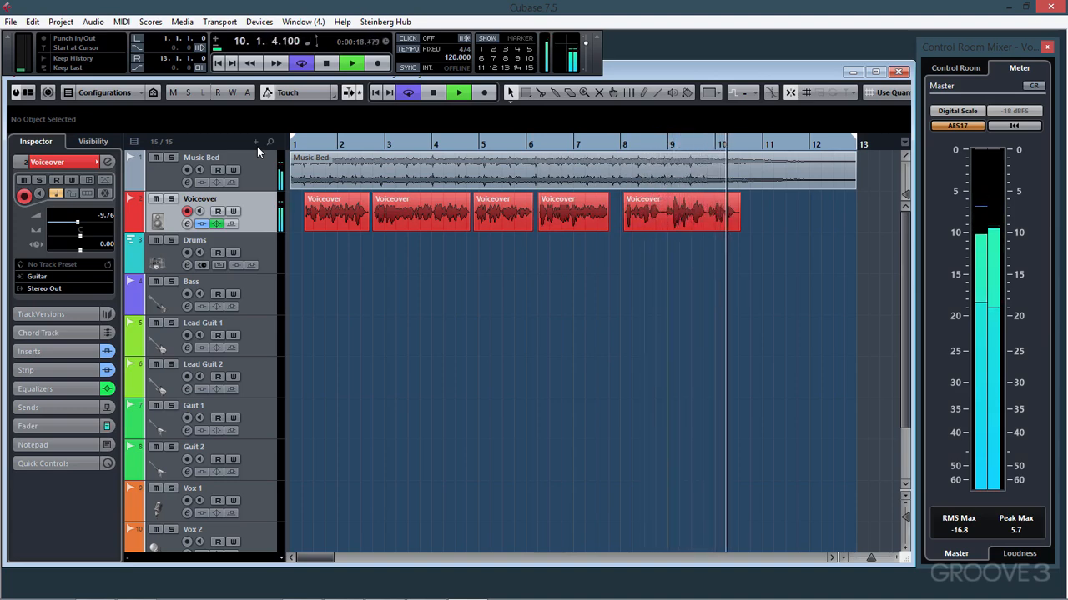
{"action": "key", "text": "space"}
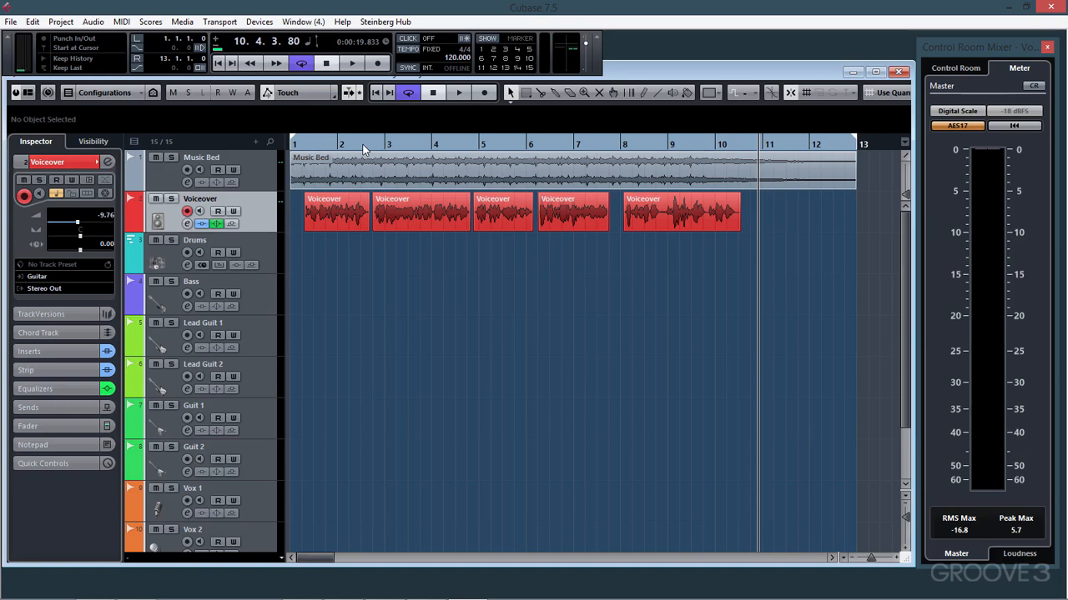
Insert the Dynamics Compressor in the first insert slot of the Music Bed track and activate its side-chain.
{"action": "left_click", "coordinate": [187, 170]}
{"action": "left_click", "coordinate": [188, 182]}
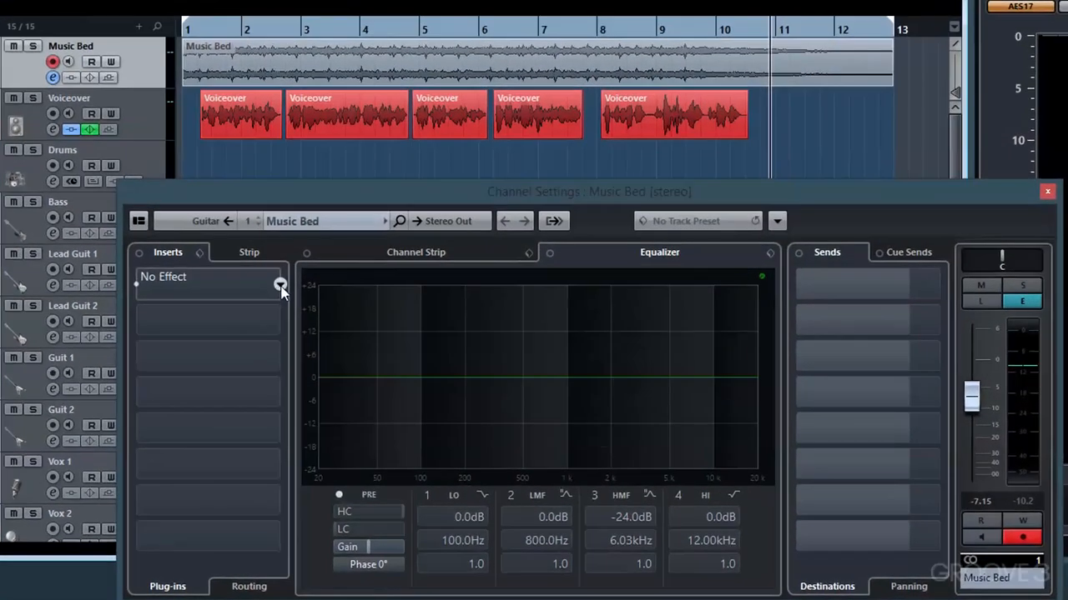
{"action": "left_click", "coordinate": [280, 286]}
{"action": "left_click", "coordinate": [191, 564]}
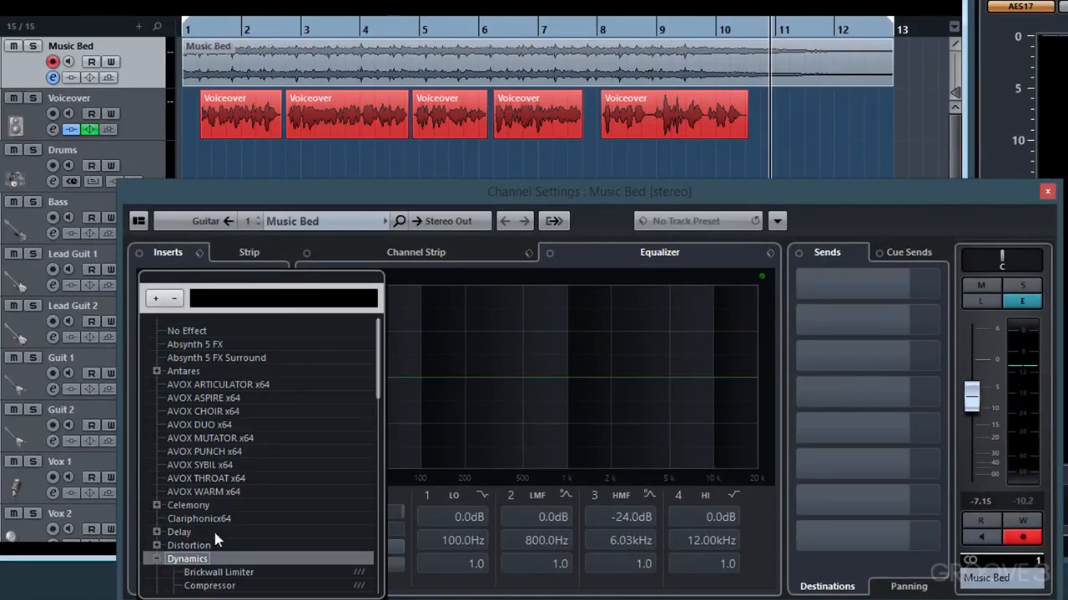
{"action": "left_click", "coordinate": [220, 534]}
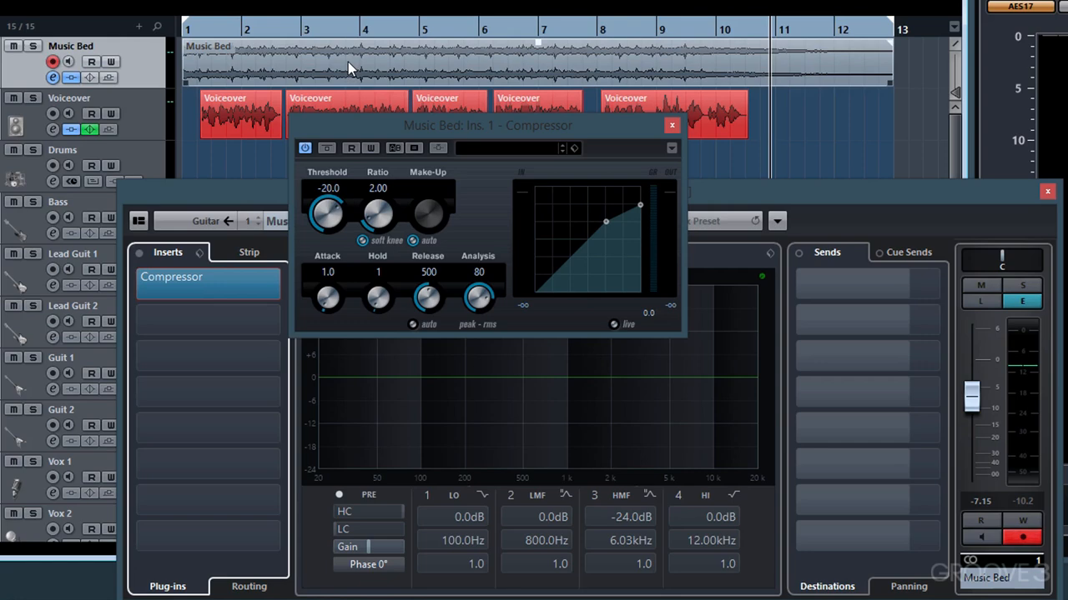
{"action": "left_click", "coordinate": [246, 104]}
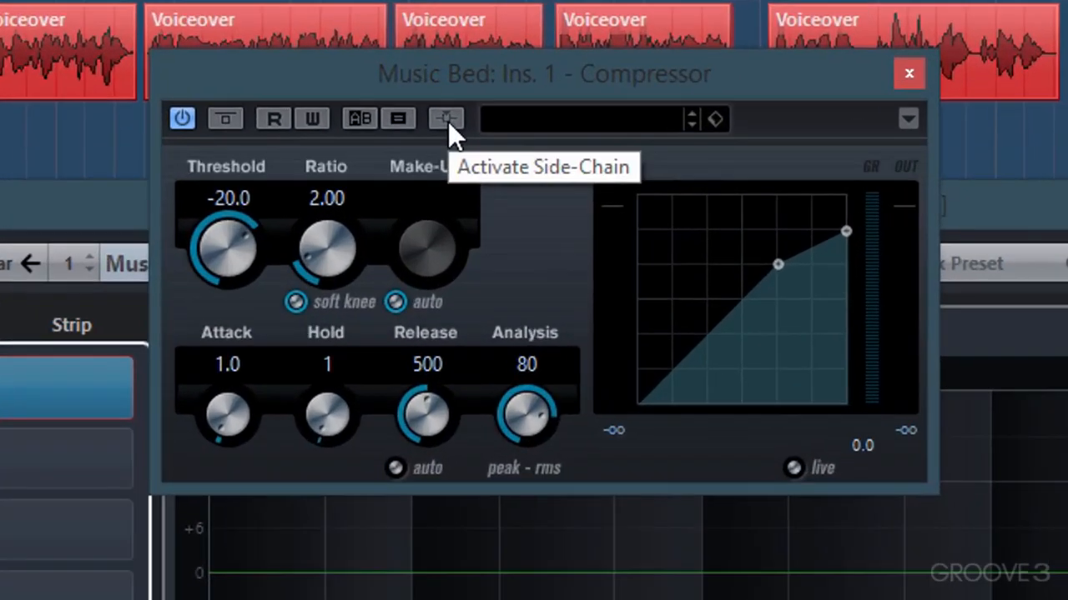
{"action": "left_click", "coordinate": [447, 120]}
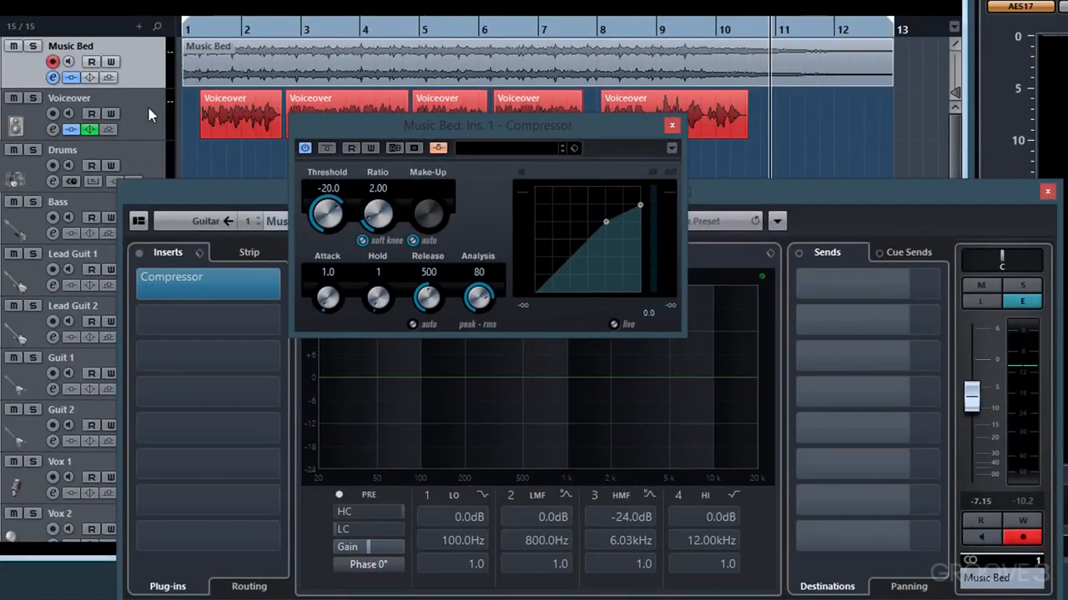
Route the Voiceover track's first send to the side-chain of the Music Bed compressor and enable the send.
{"action": "left_click", "coordinate": [54, 130]}
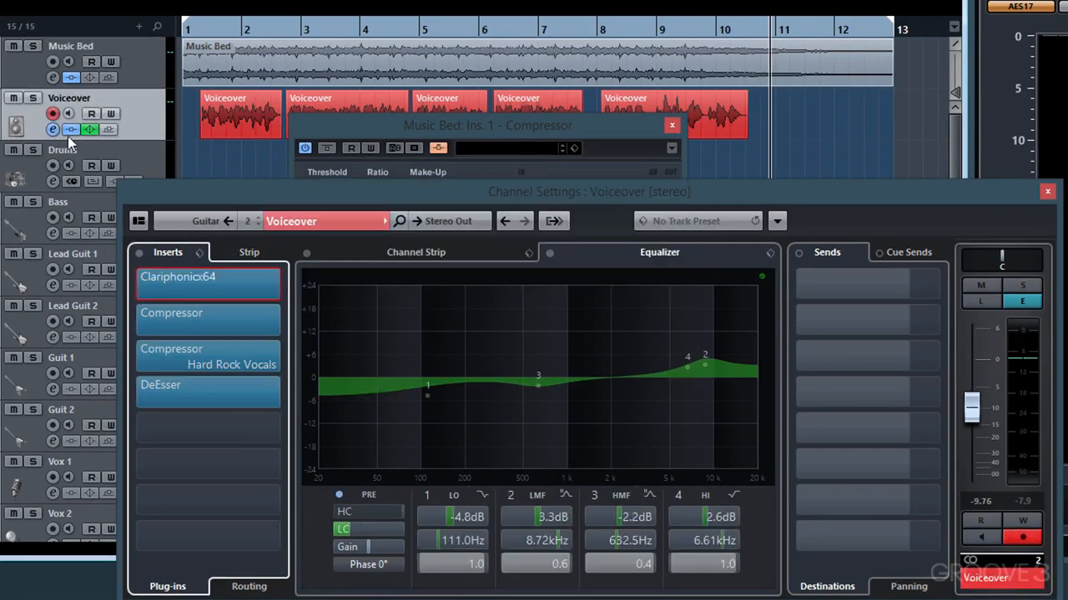
{"action": "left_click", "coordinate": [938, 285]}
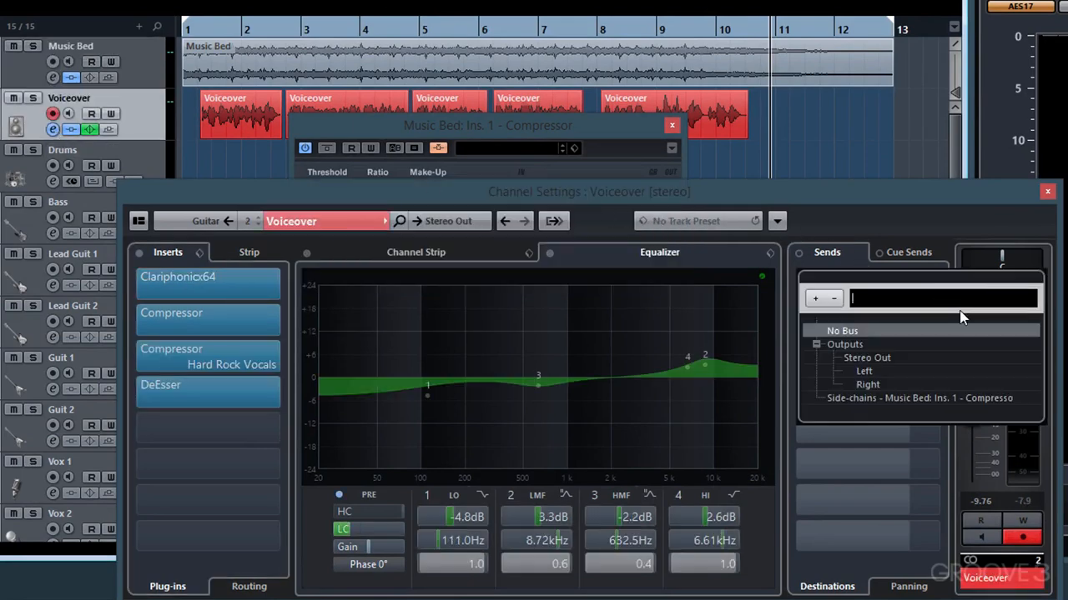
{"action": "left_click", "coordinate": [957, 398]}
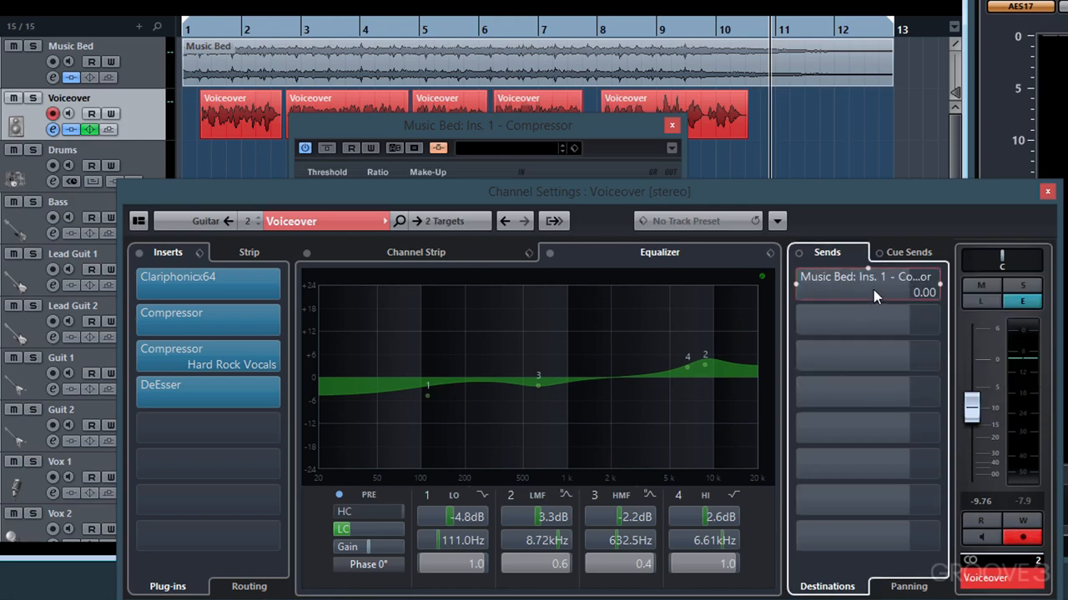
{"action": "left_click", "coordinate": [795, 285]}
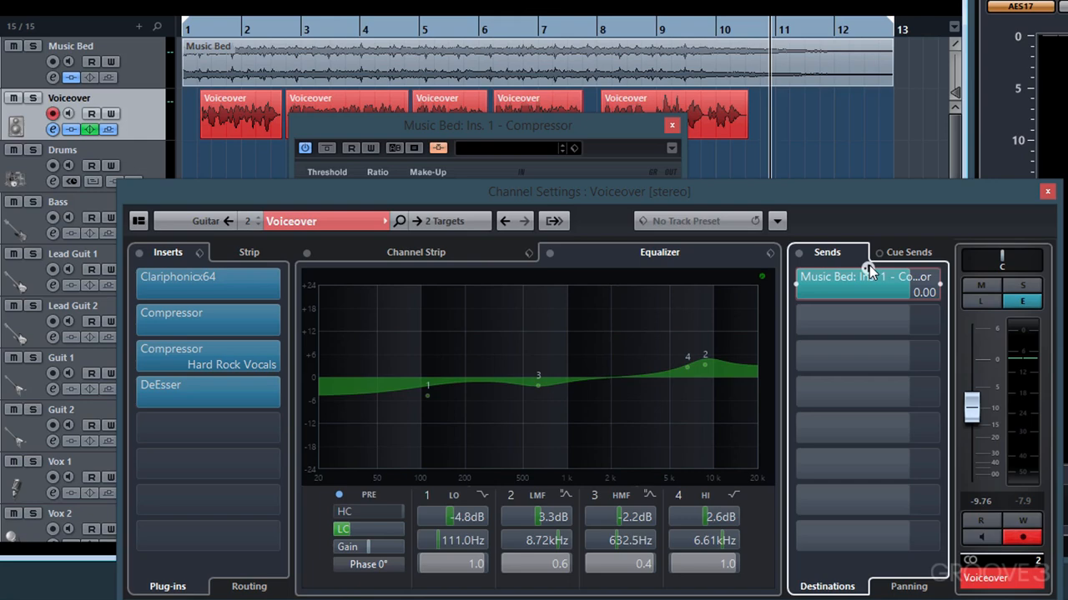
On the Music Bed compressor, turn off auto make-up gain, set Analysis to 0 and raise the Ratio to 3.75.
{"action": "left_click", "coordinate": [607, 137]}
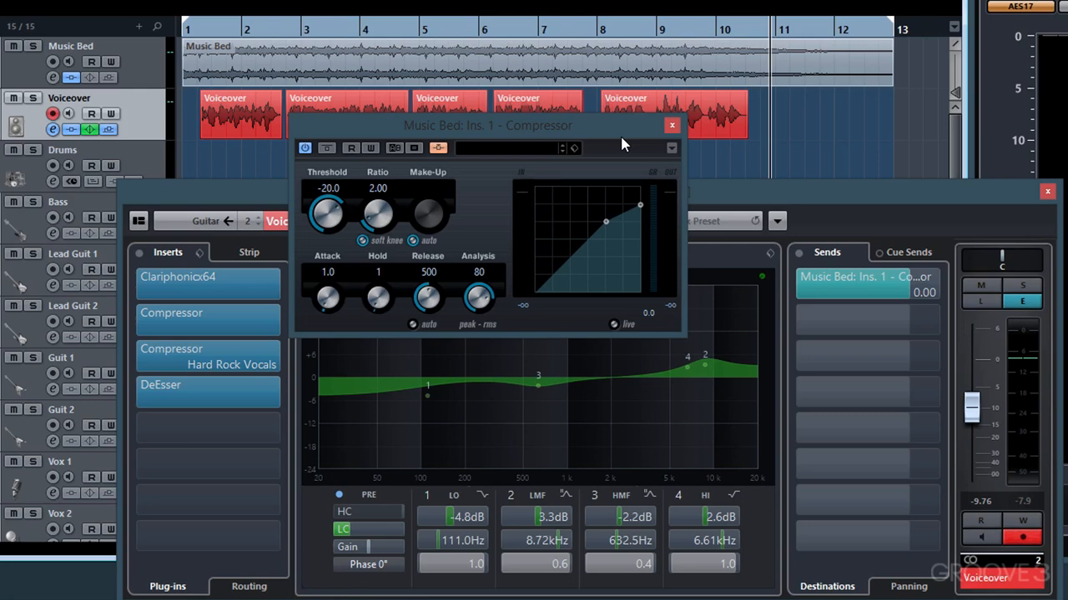
{"action": "left_click", "coordinate": [413, 242]}
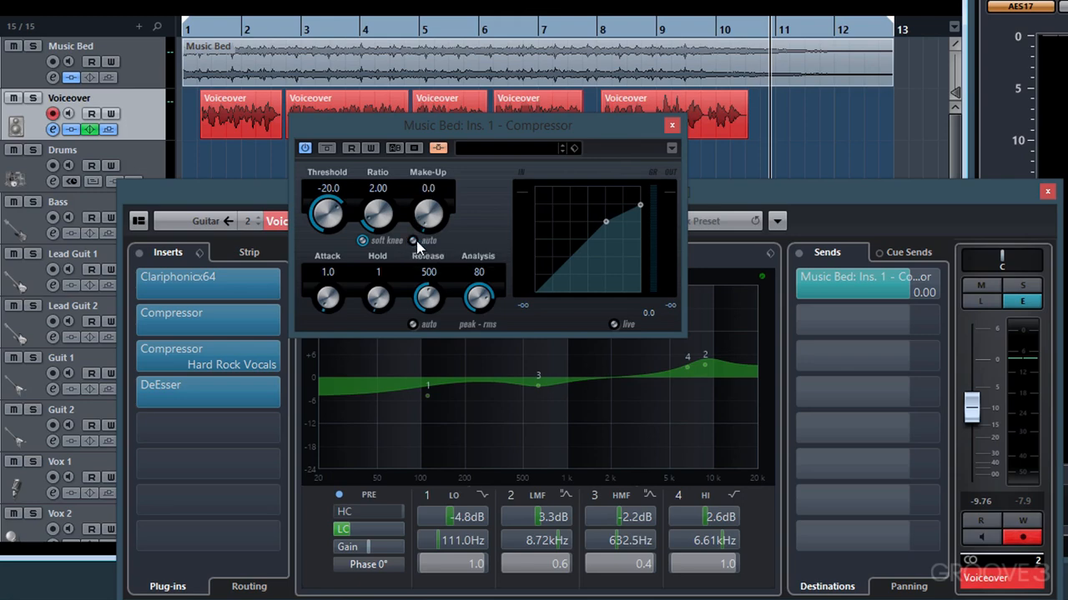
{"action": "mouse_move", "coordinate": [425, 225]}
{"action": "left_mouse_down"}
{"action": "mouse_move", "coordinate": [429, 205]}
{"action": "mouse_move", "coordinate": [431, 237]}
{"action": "left_mouse_up"}
{"action": "left_click_drag", "start_coordinate": [476, 298], "coordinate": [455, 457]}
{"action": "left_click_drag", "start_coordinate": [382, 220], "coordinate": [392, 192]}
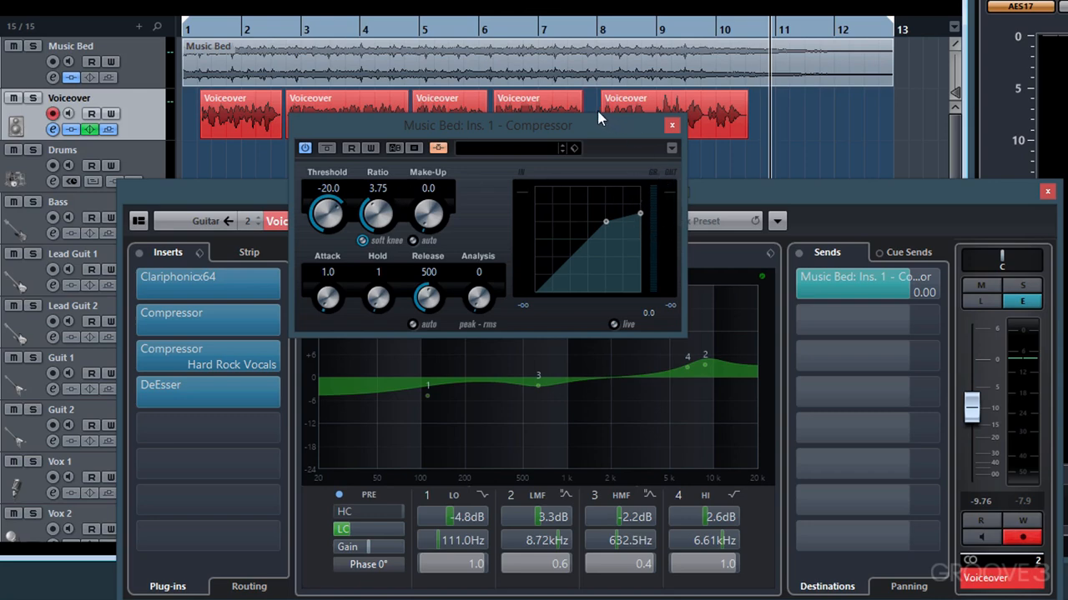
Play the project from the start to hear the Music Bed duck under the voiceover.
{"action": "left_click", "coordinate": [185, 32]}
{"action": "key", "text": "space"}
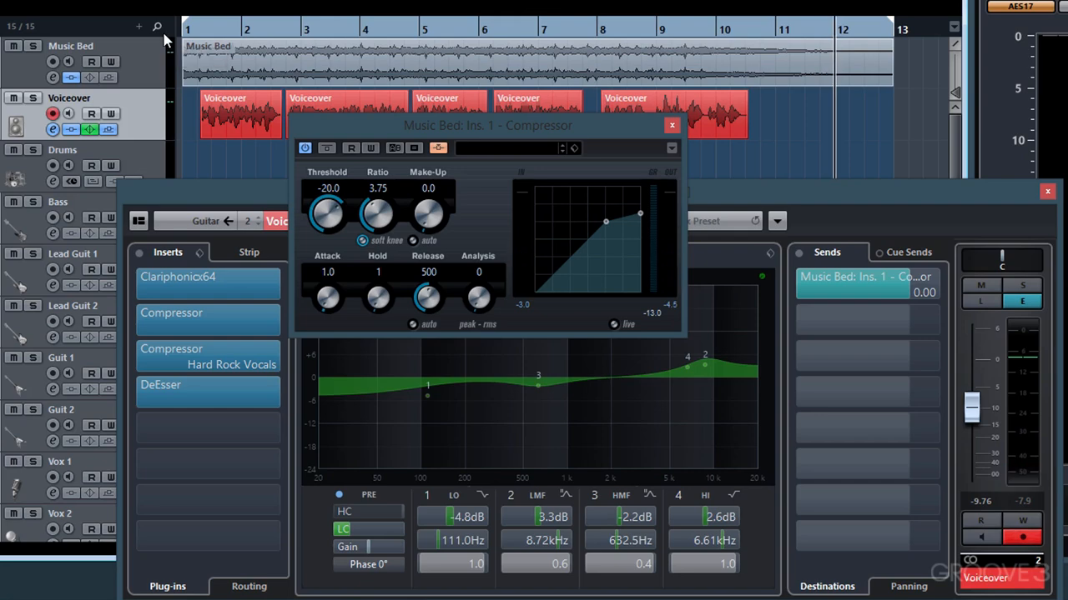
{"action": "left_click", "coordinate": [213, 125]}
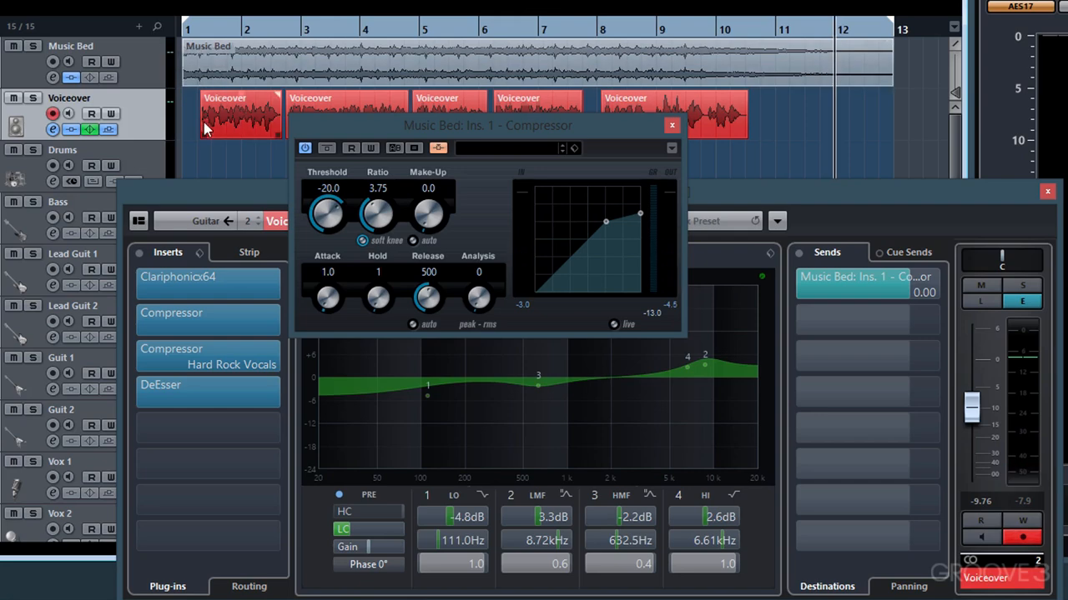
{"action": "left_click", "coordinate": [206, 81]}
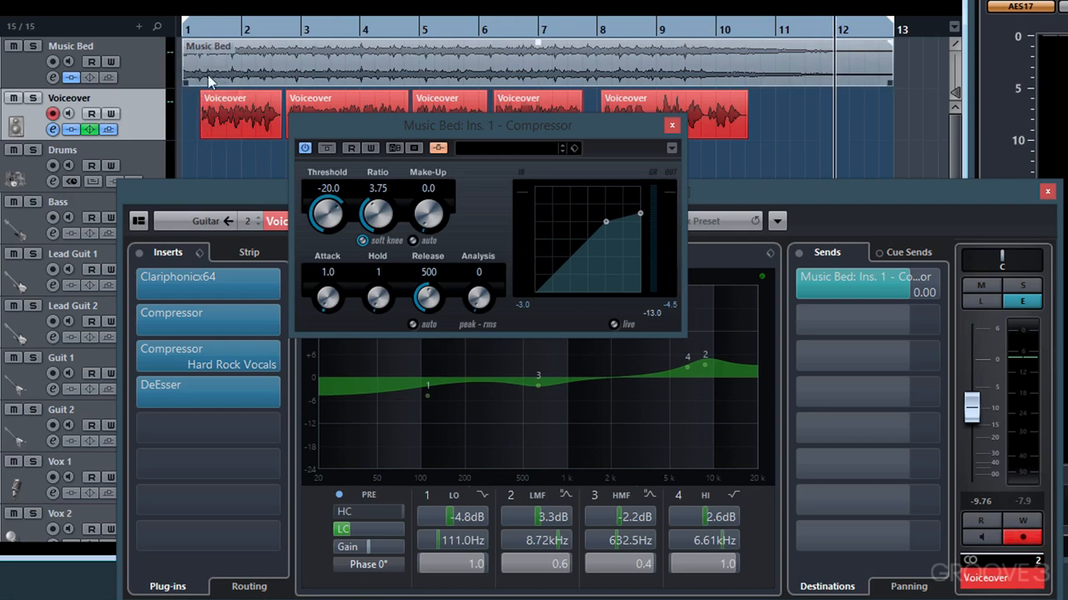
Pull the Voiceover fader all the way down and play the project to hear only the ducked music.
{"action": "left_click", "coordinate": [987, 448]}
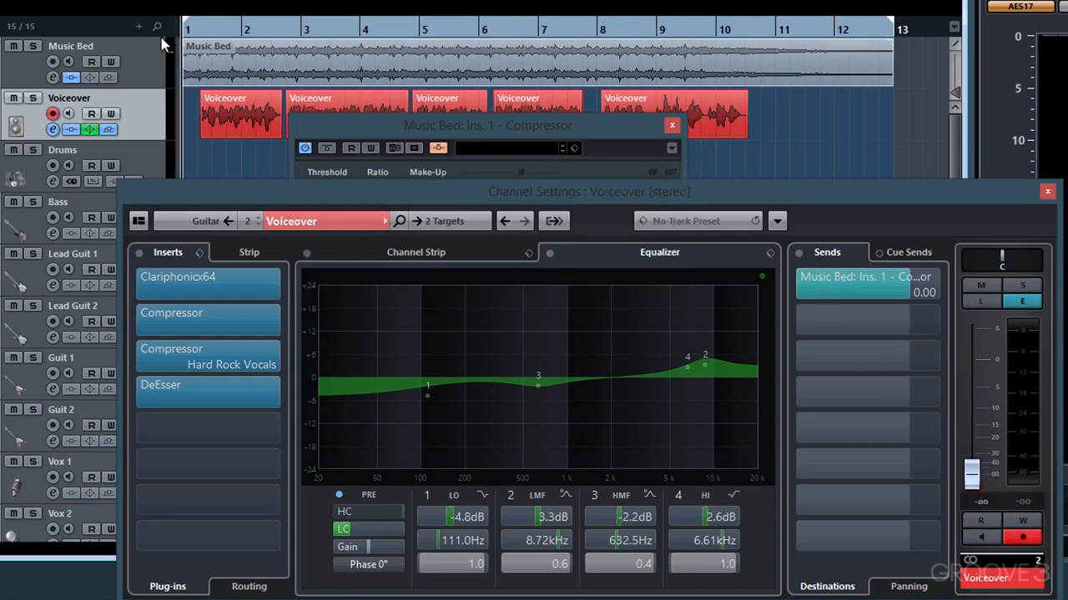
{"action": "key", "text": "space"}
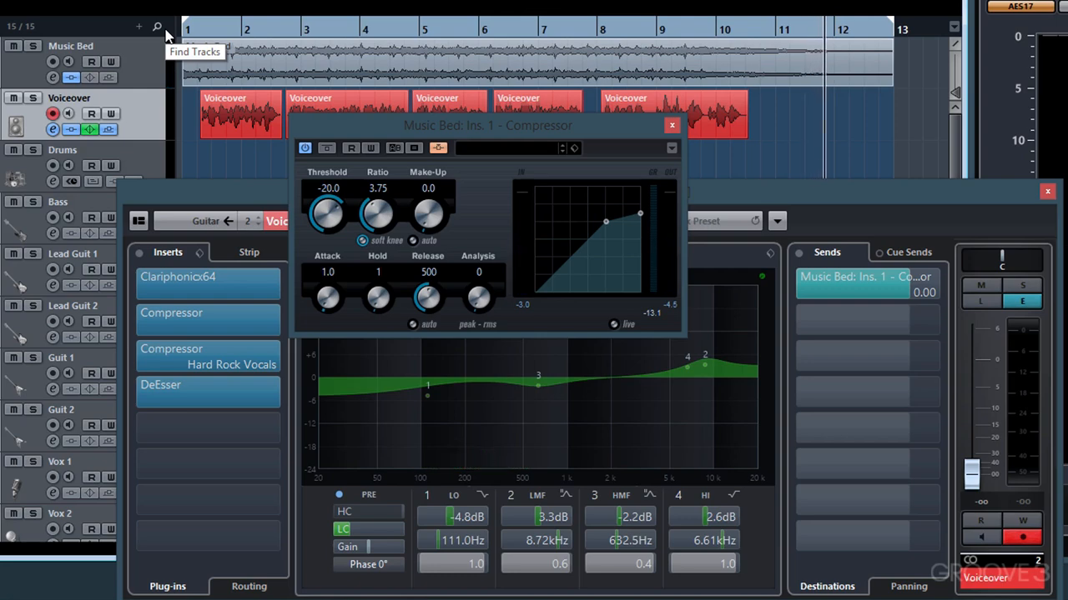
{"action": "left_click", "coordinate": [253, 129]}
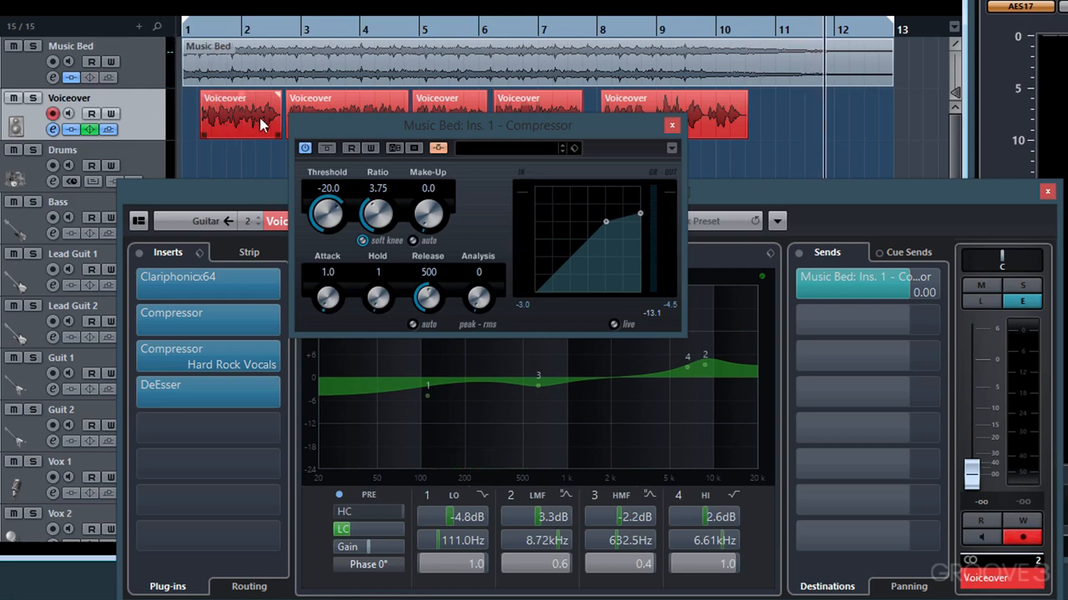
{"action": "left_click", "coordinate": [703, 120]}
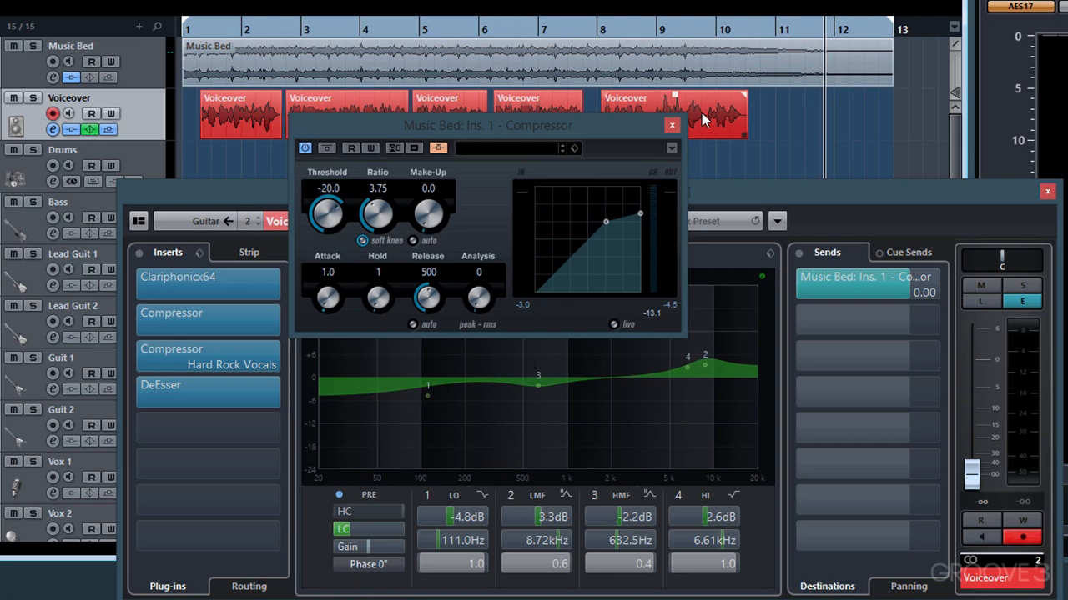
Raise the Voiceover channel fader to about -10.2 dB.
{"action": "key", "text": "Left"}
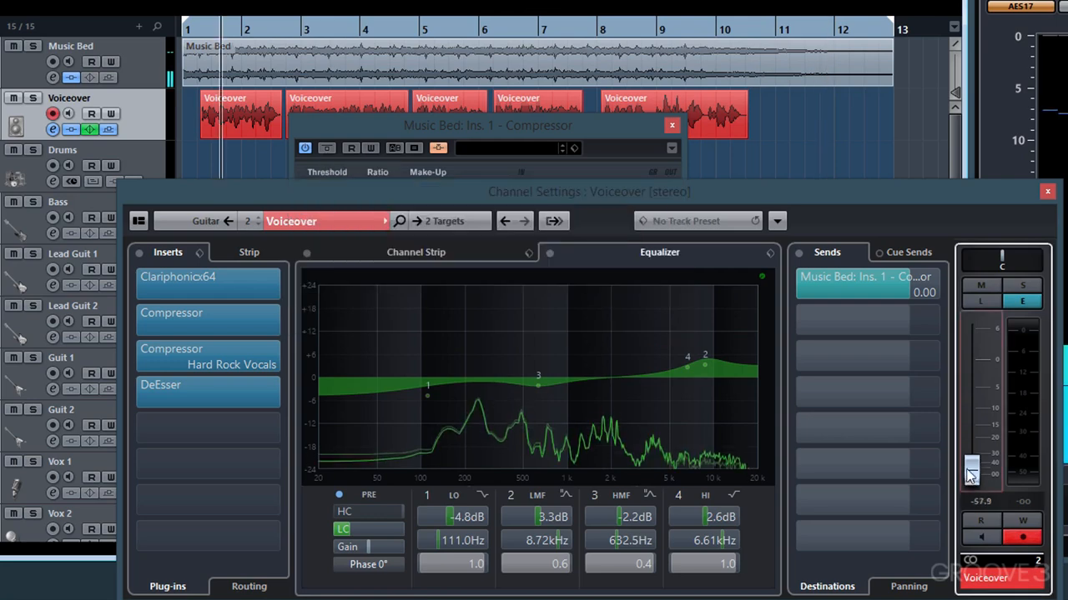
{"action": "left_click_drag", "start_coordinate": [968, 477], "coordinate": [964, 423]}
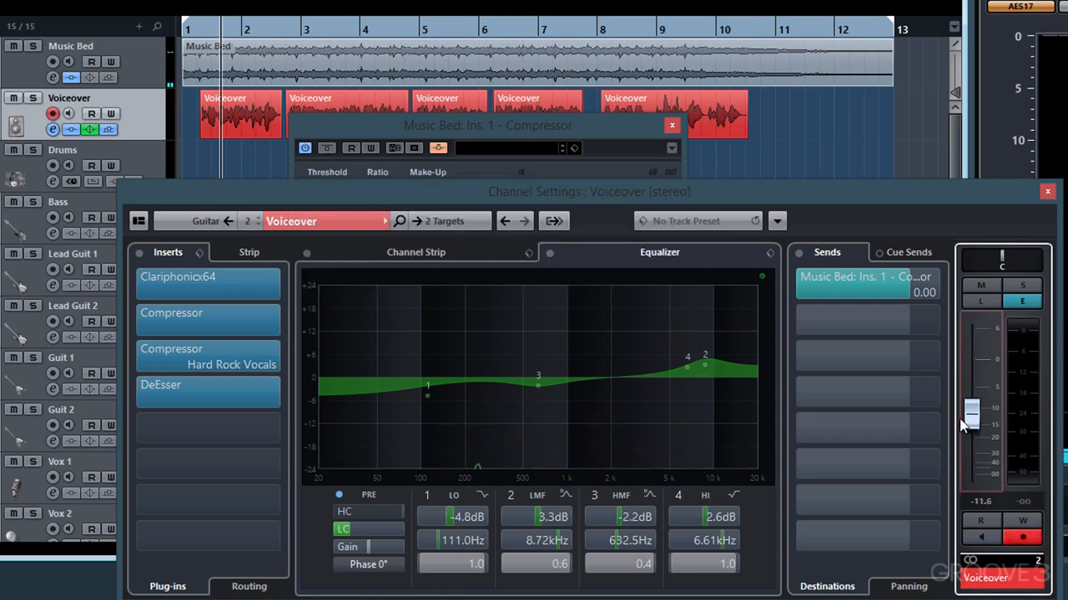
{"action": "left_click_drag", "start_coordinate": [960, 415], "coordinate": [960, 413]}
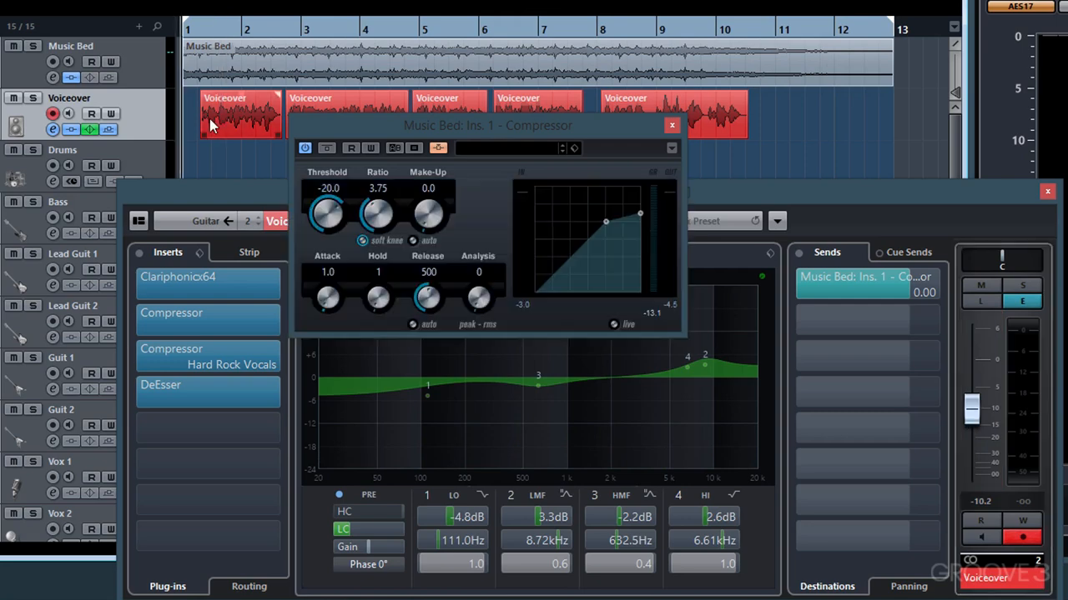
Play the mix and toggle the Music Bed compressor's bypass on and off to compare the ducked and unducked sound.
{"action": "key", "text": "space"}
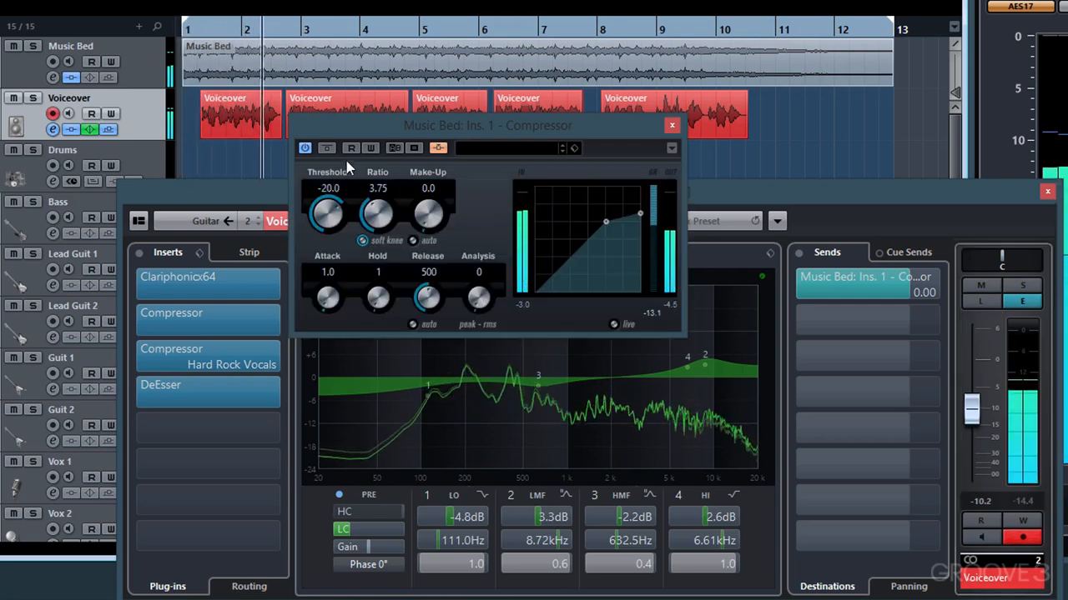
{"action": "left_click", "coordinate": [327, 148]}
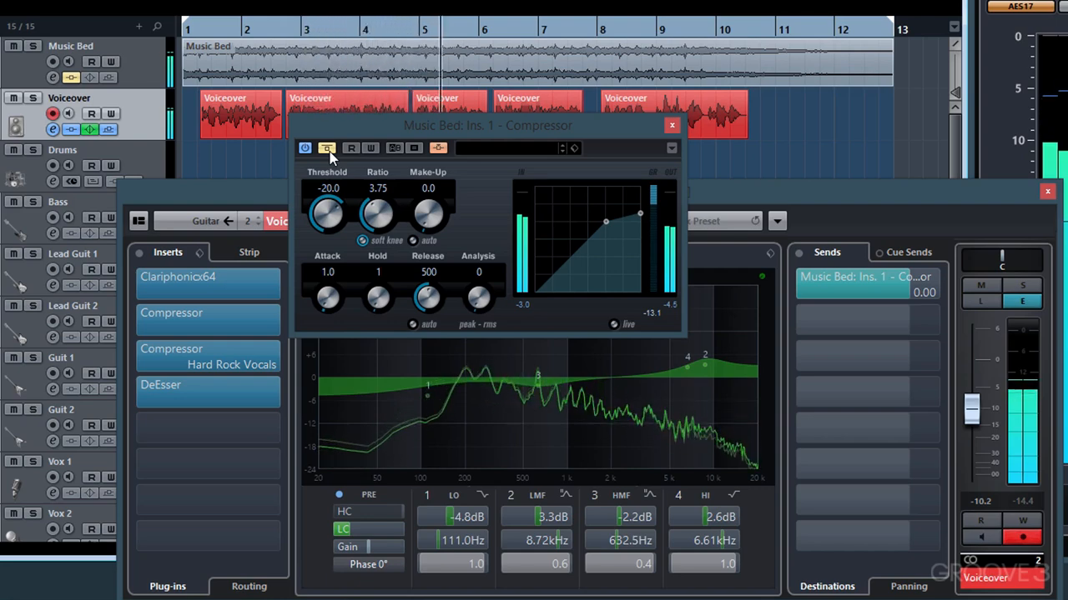
{"action": "left_click", "coordinate": [328, 150]}
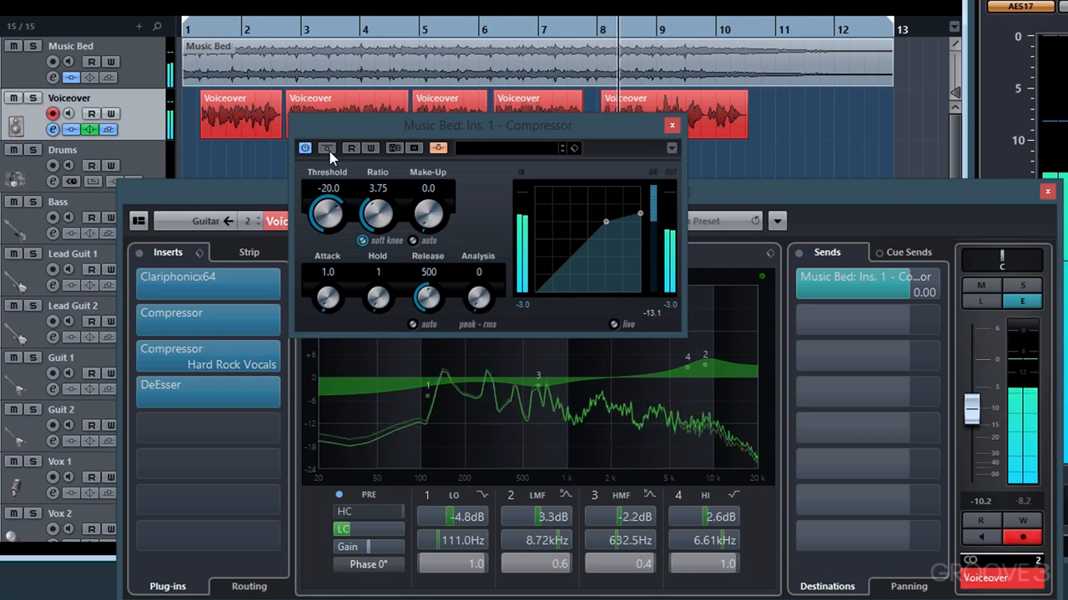
{"action": "left_click", "coordinate": [329, 150]}
{"action": "left_click", "coordinate": [328, 150]}
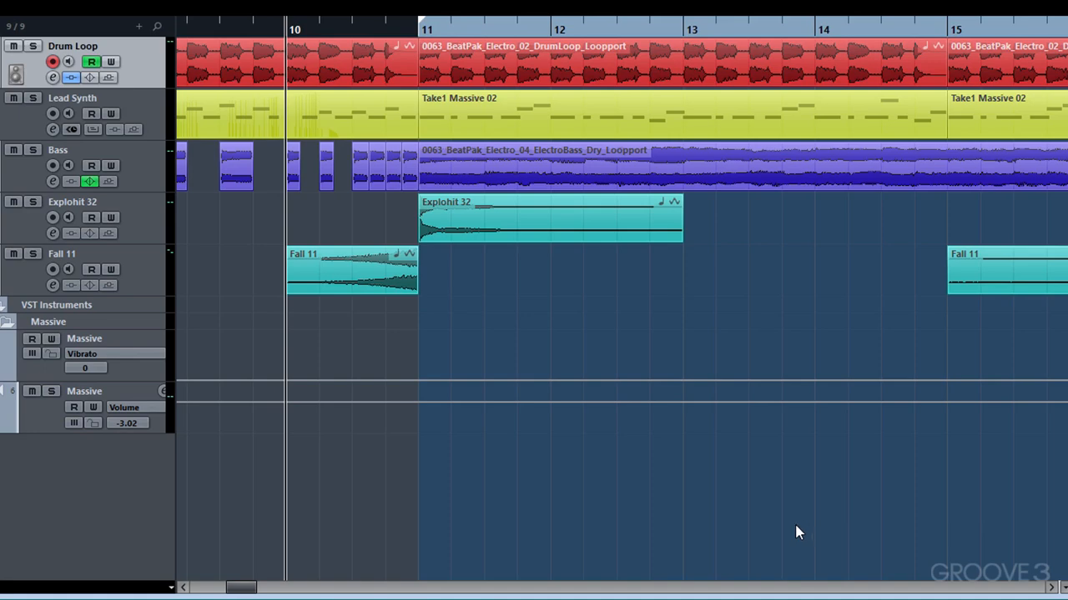
Solo the Drum Loop track, play it on its own, and unsolo it.
{"action": "left_click", "coordinate": [33, 47]}
{"action": "key", "text": "space"}
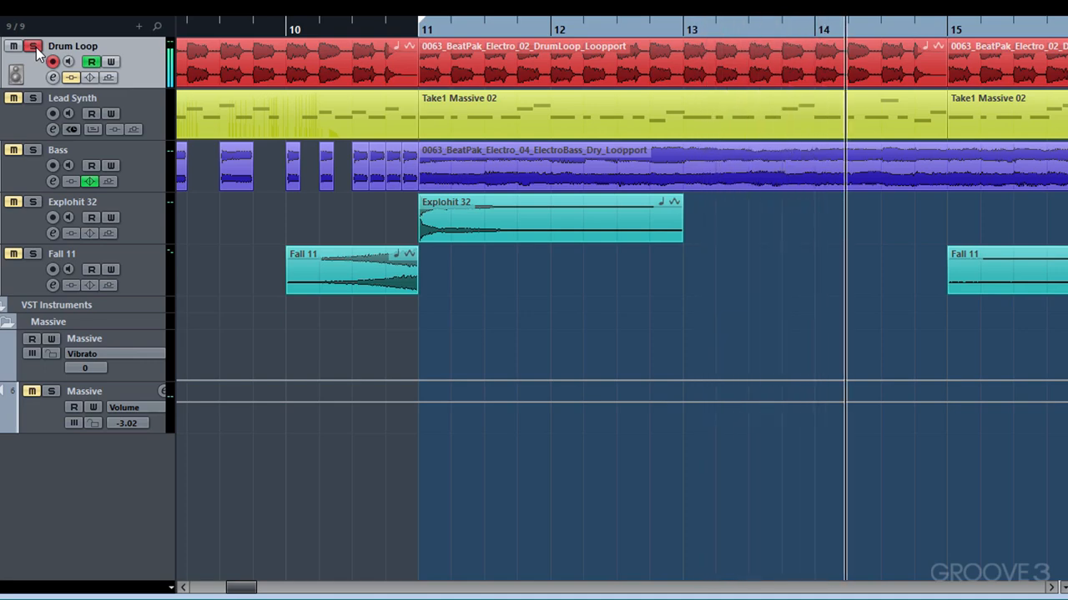
{"action": "left_click", "coordinate": [35, 49]}
Solo the Bass track and play it back from around bar 10.
{"action": "left_click", "coordinate": [33, 150]}
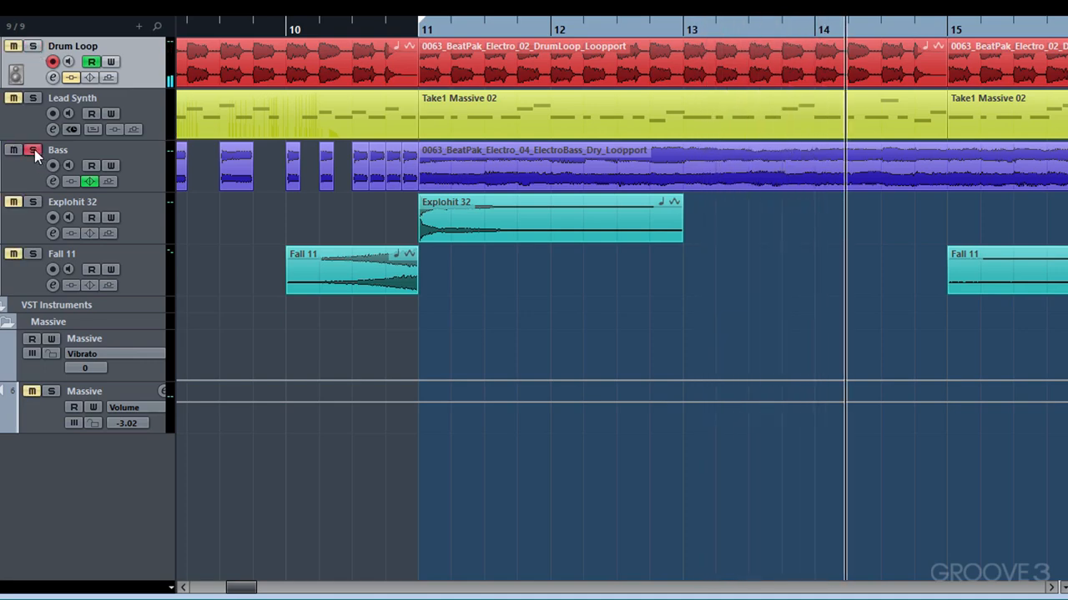
{"action": "left_click", "coordinate": [358, 32]}
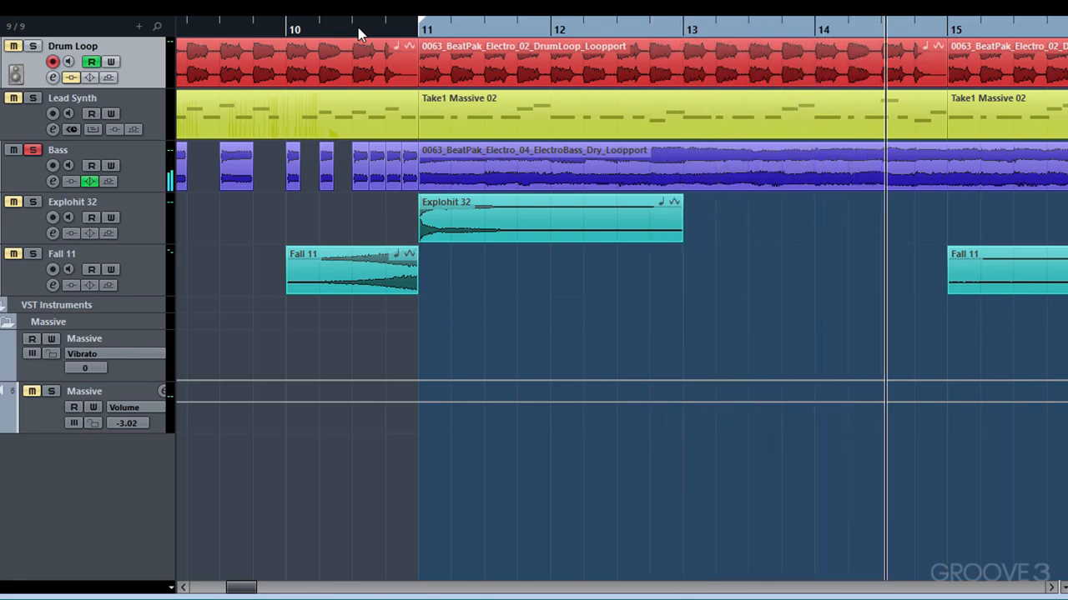
{"action": "left_click", "coordinate": [296, 27]}
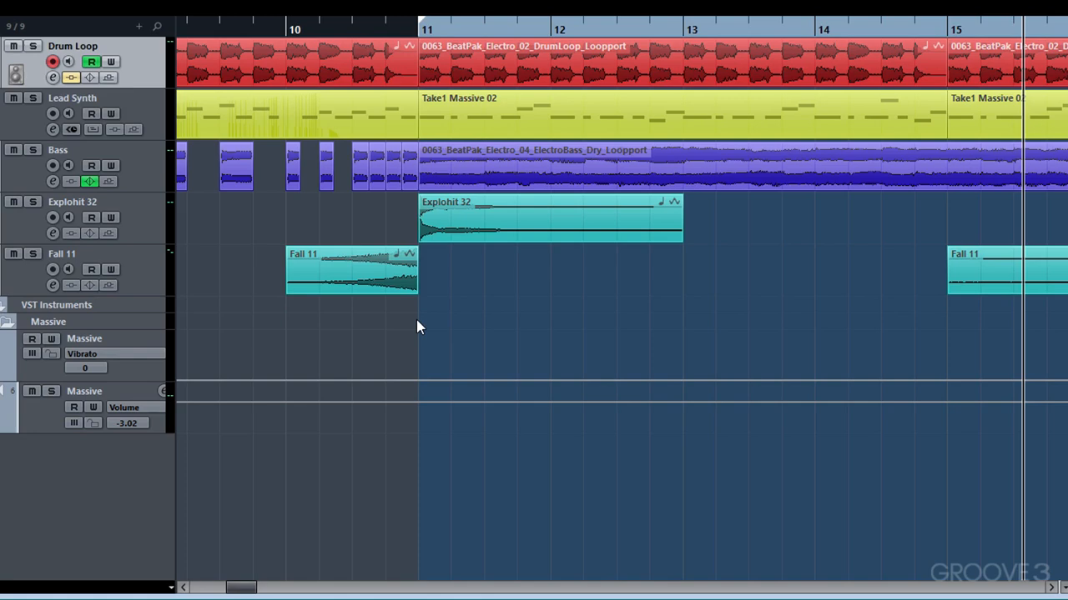
Insert the Dynamics Compressor in the first insert slot of the Bass track.
{"action": "left_click", "coordinate": [152, 167]}
{"action": "left_click", "coordinate": [50, 182]}
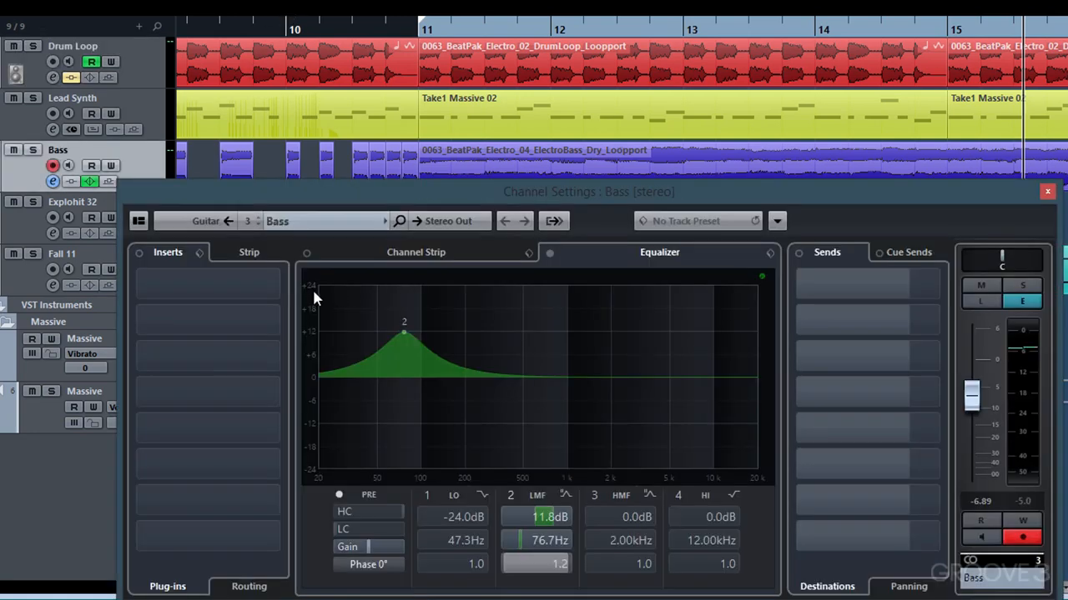
{"action": "left_click", "coordinate": [264, 284]}
{"action": "left_click", "coordinate": [186, 397]}
{"action": "left_click", "coordinate": [194, 422]}
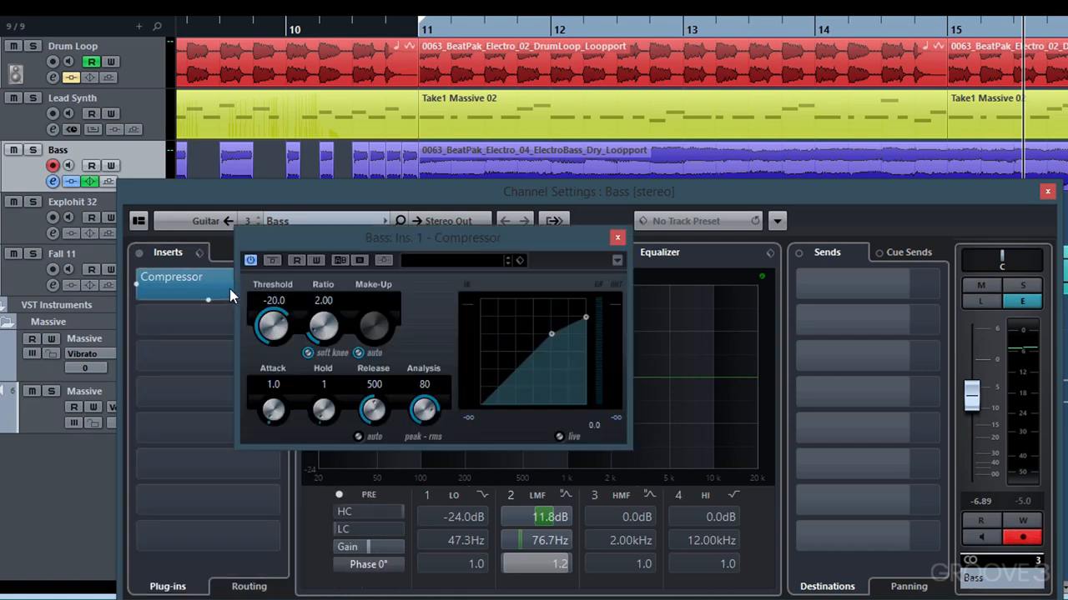
Turn off auto make-up gain on the Bass compressor and set its Analysis to 0.
{"action": "left_click", "coordinate": [365, 356]}
{"action": "left_click_drag", "start_coordinate": [424, 409], "coordinate": [409, 466]}
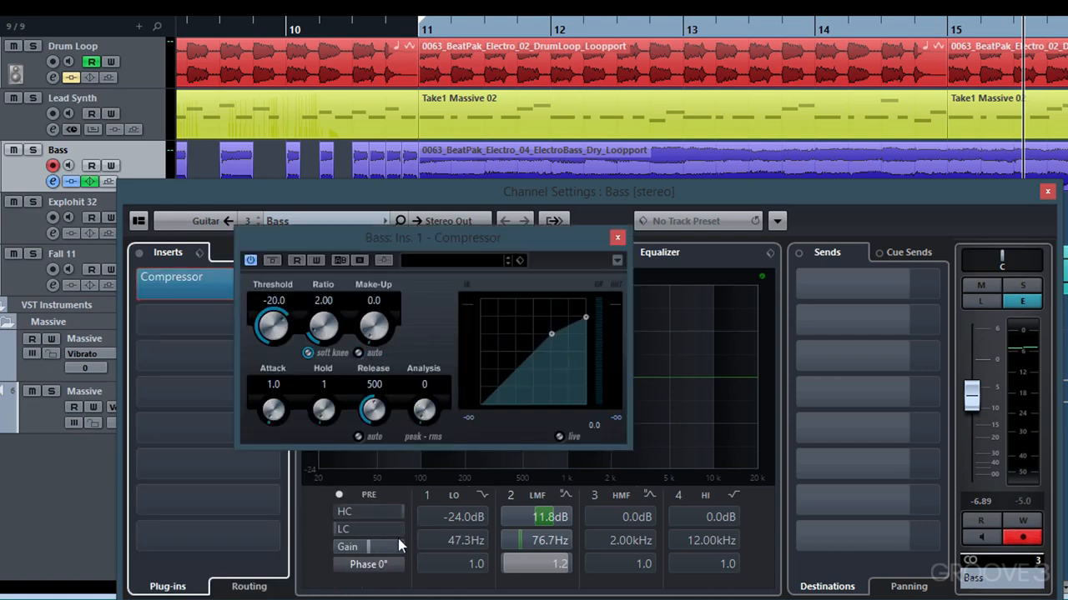
Activate the side-chain of the Bass track's compressor and assign the Drum Loop track's first send to it, with the send switched on.
{"action": "left_click", "coordinate": [387, 261]}
{"action": "left_click_drag", "start_coordinate": [395, 254], "coordinate": [360, 173]}
{"action": "left_click", "coordinate": [51, 76]}
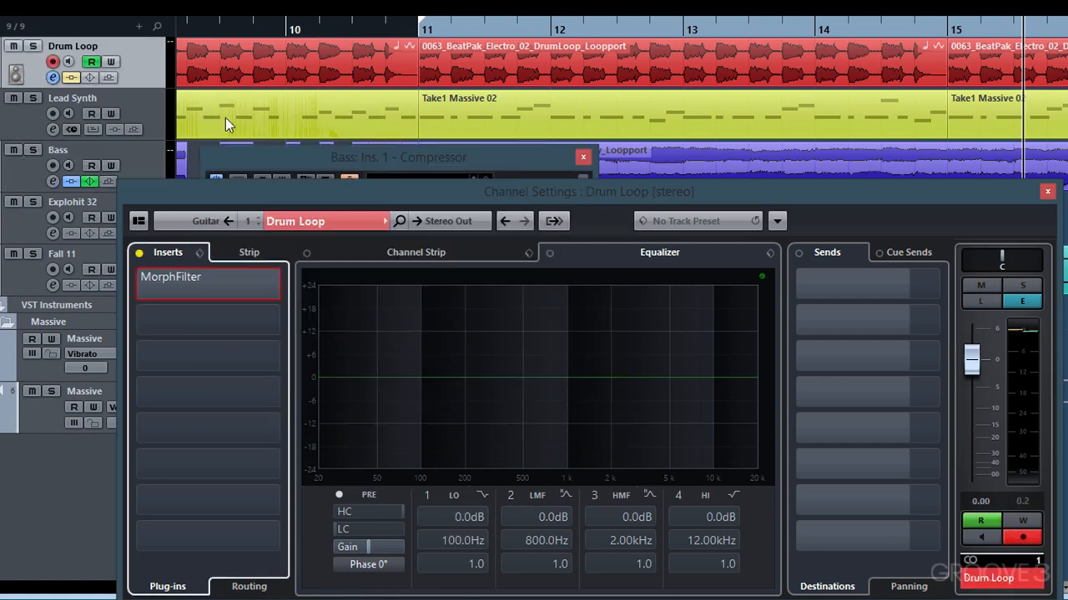
{"action": "left_click", "coordinate": [941, 288]}
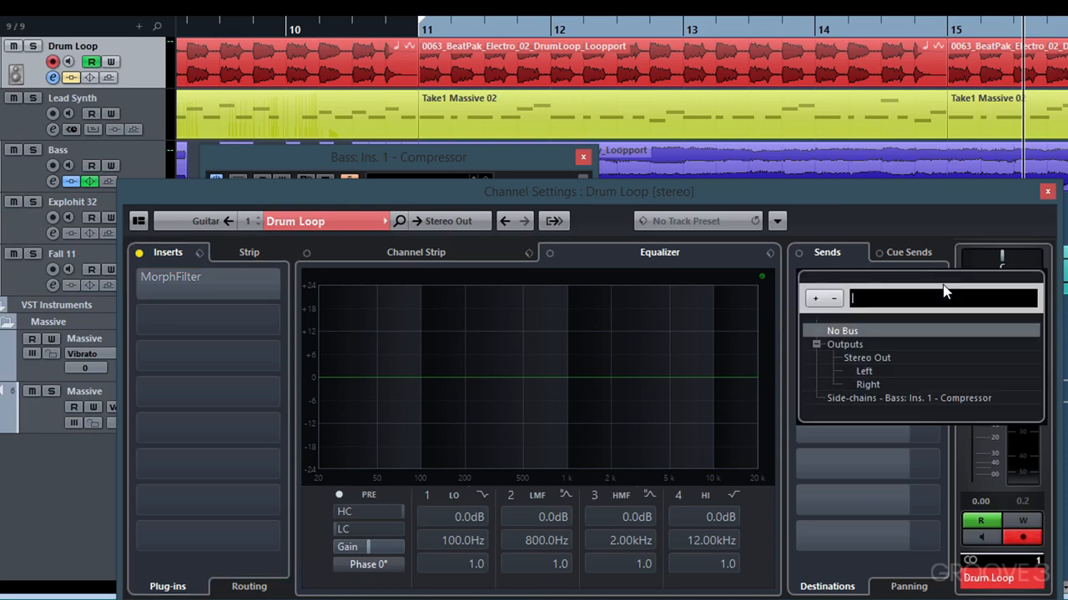
{"action": "left_click", "coordinate": [928, 397]}
{"action": "left_click", "coordinate": [799, 278]}
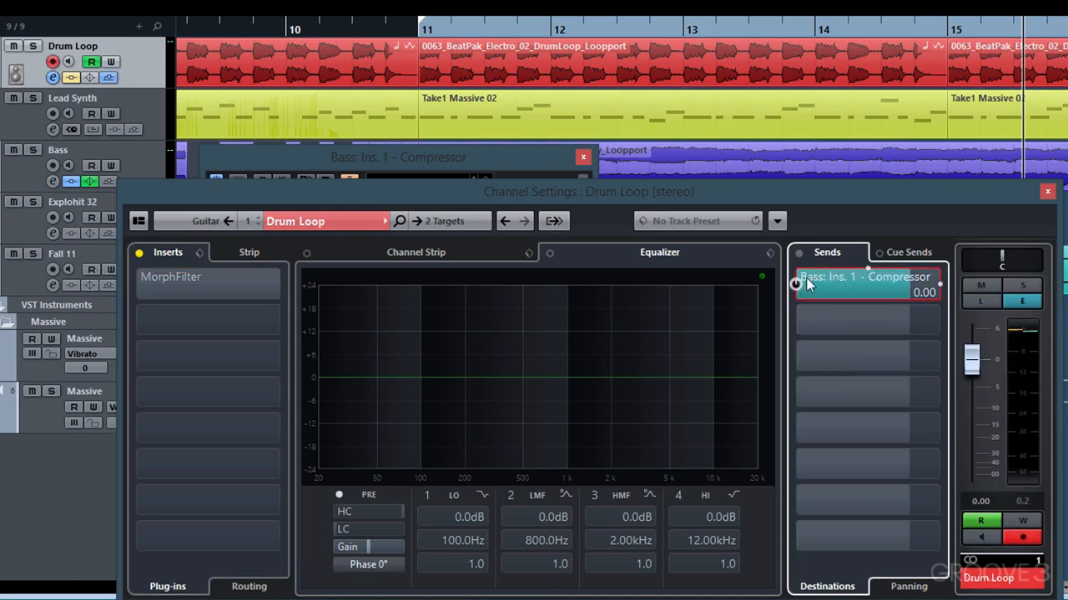
Play the arrangement with the Bass compressor in view to check its gain reduction, and stop playback.
{"action": "left_click", "coordinate": [567, 166]}
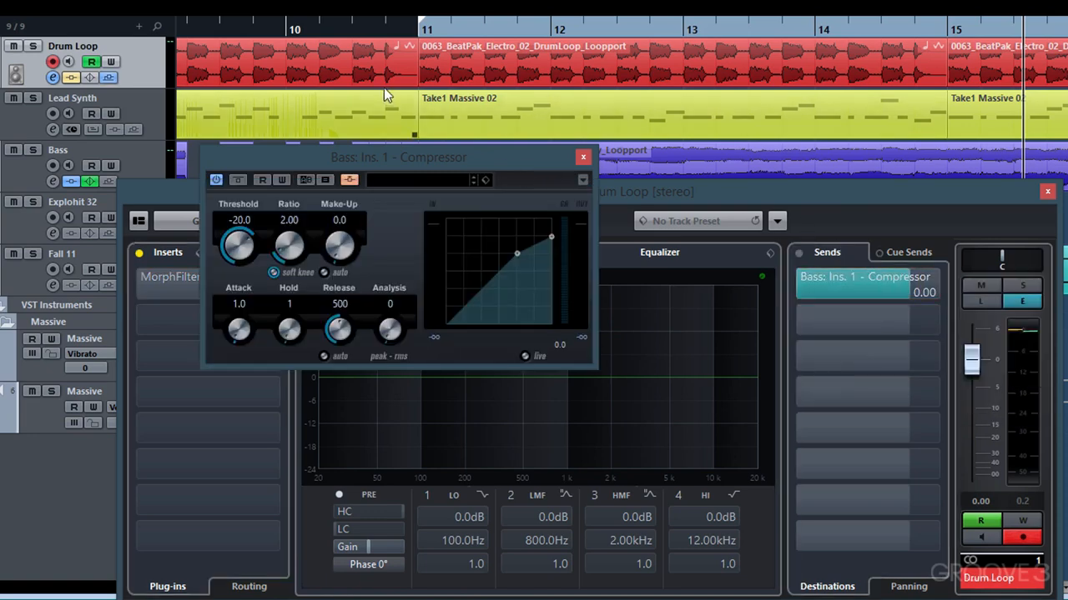
{"action": "left_click", "coordinate": [367, 34]}
{"action": "key", "text": "space"}
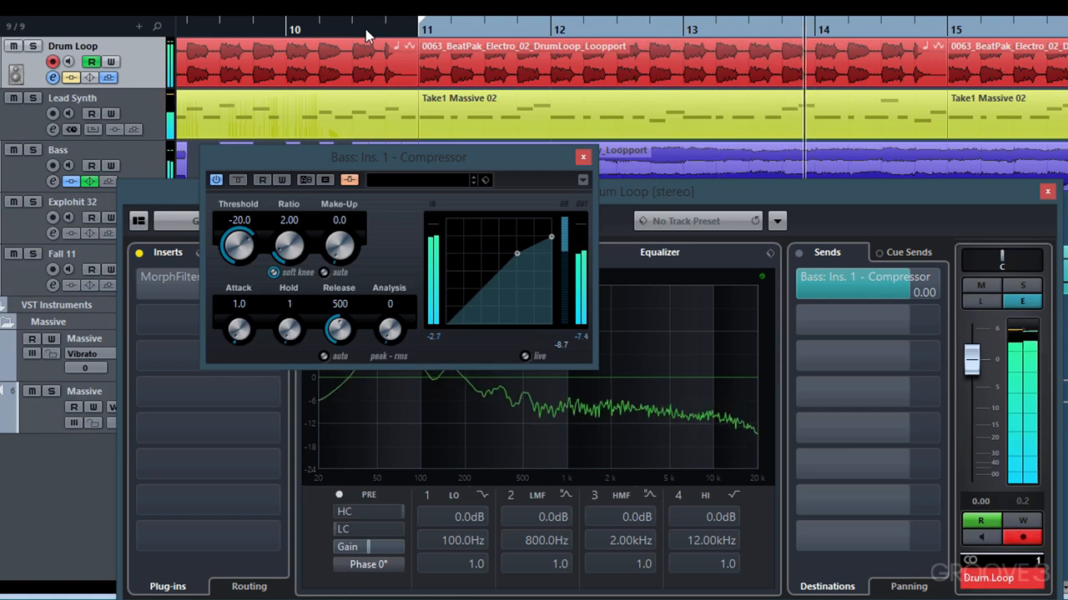
{"action": "key", "text": "space"}
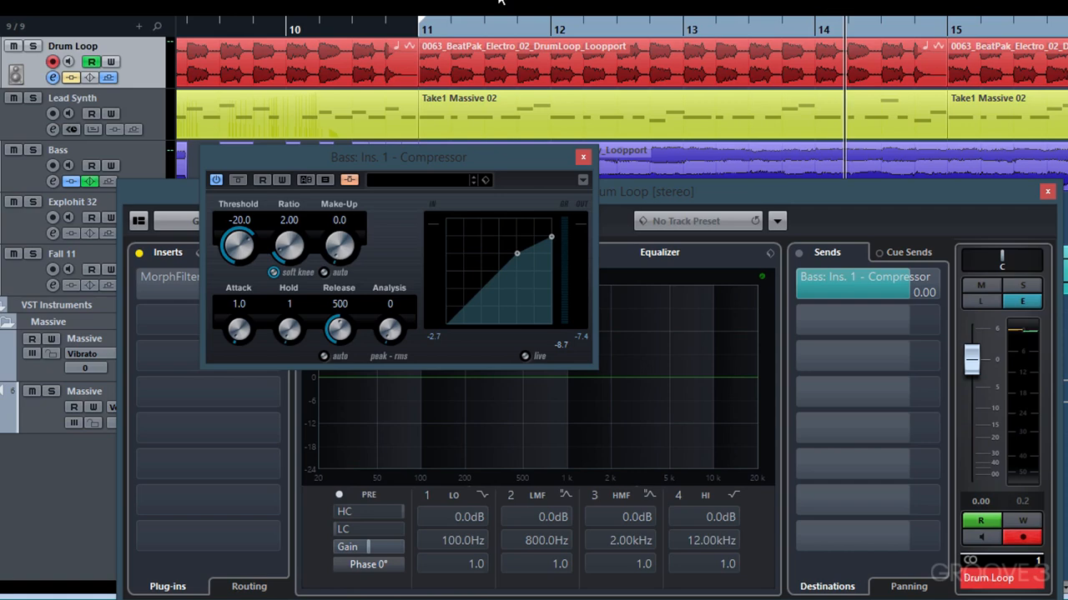
Solo the Drum Loop track and play it to check how it triggers the Bass compressor.
{"action": "left_click", "coordinate": [33, 47]}
{"action": "key", "text": "space"}
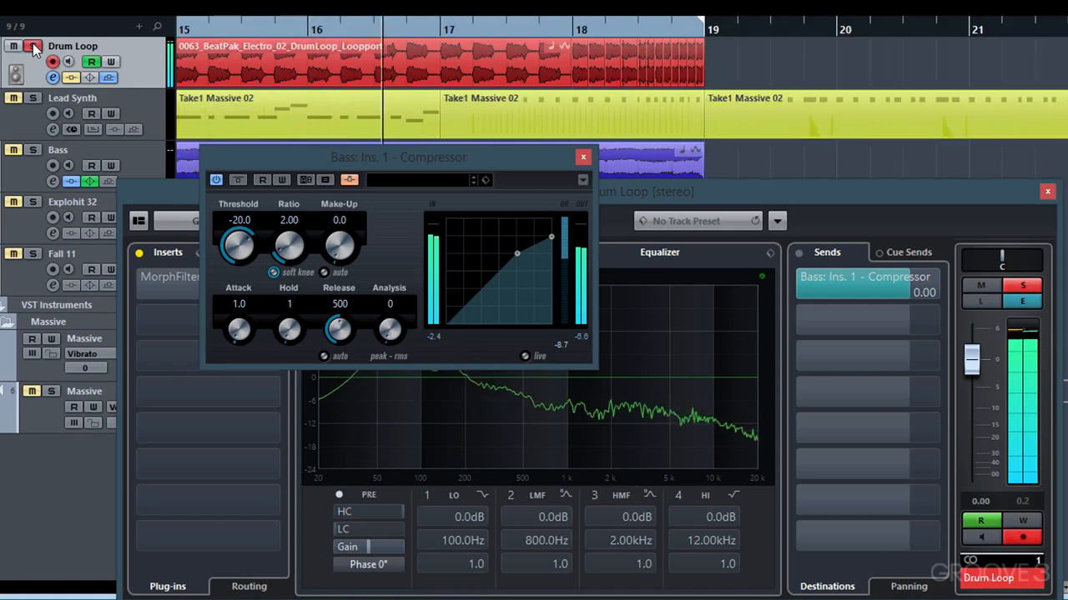
{"action": "key", "text": "space"}
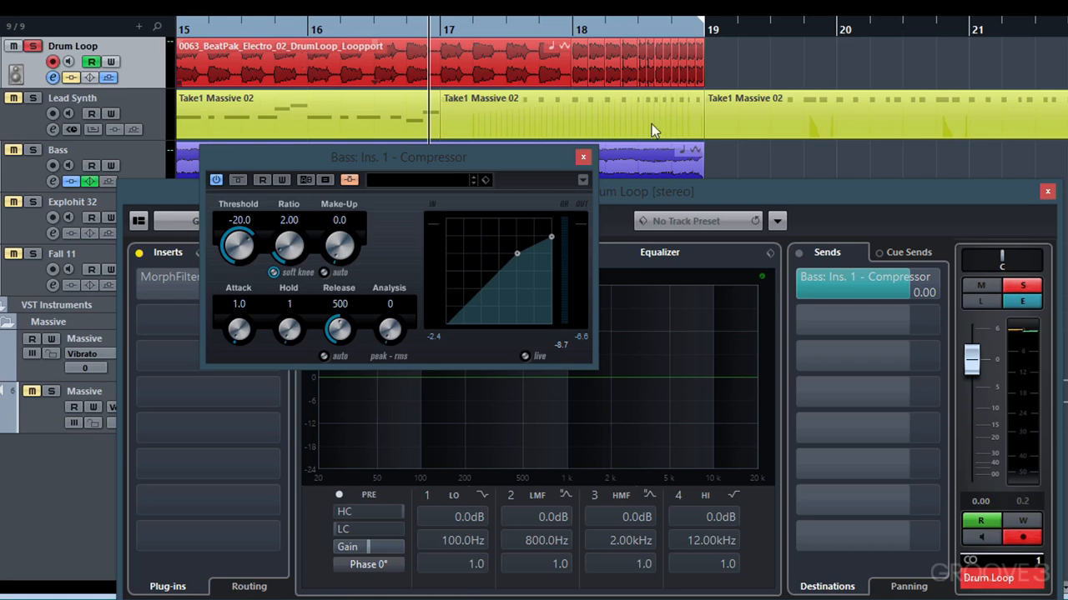
Remove the side-chain send from the Drum Loop track by setting its first send to No Bus.
{"action": "left_click", "coordinate": [939, 286]}
{"action": "left_click", "coordinate": [939, 286]}
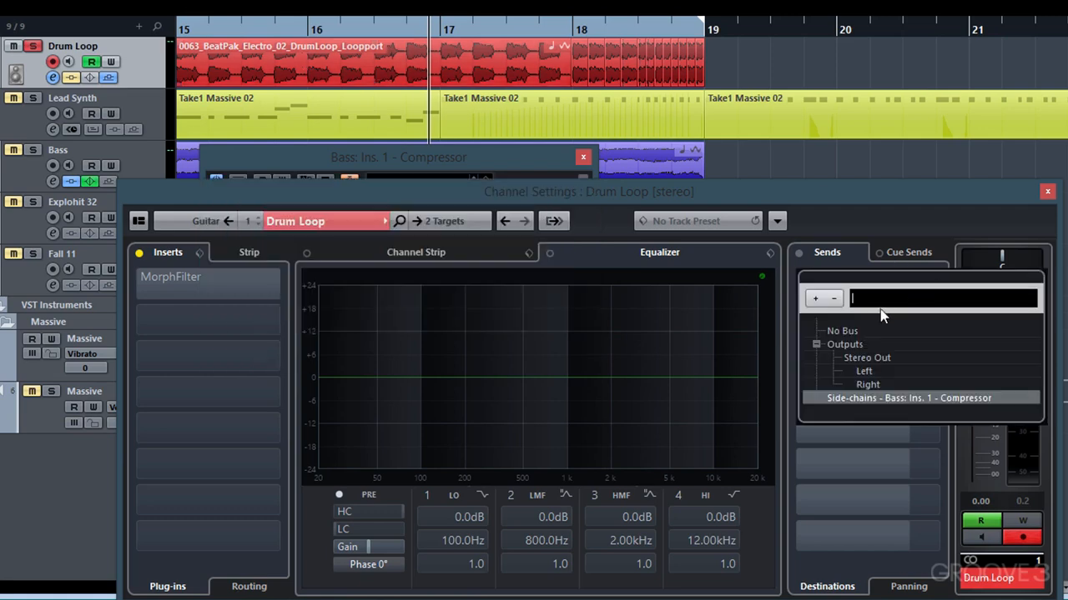
{"action": "left_click", "coordinate": [844, 332]}
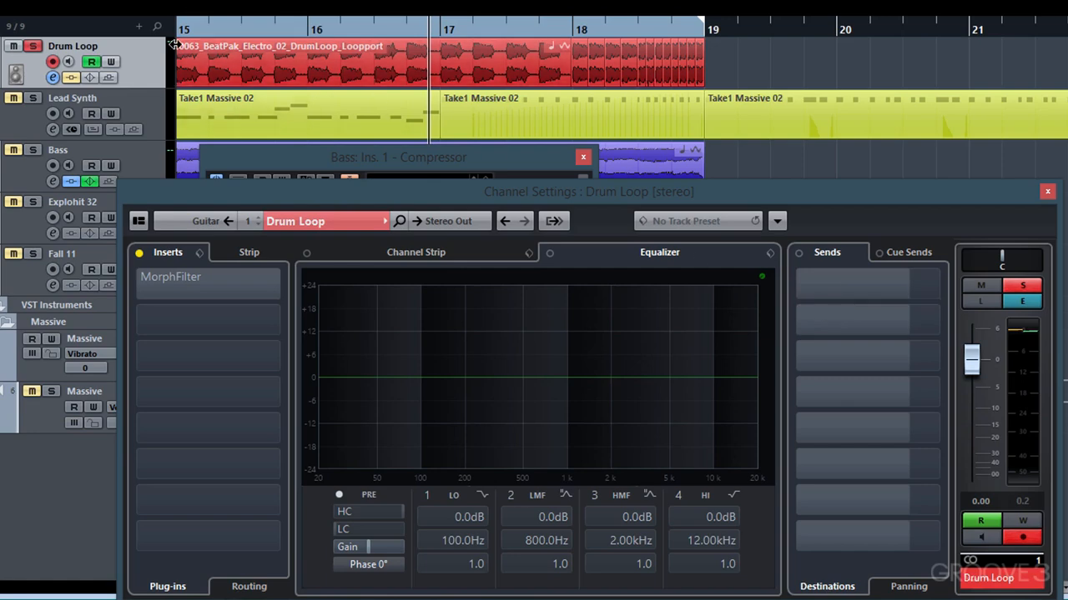
Duplicate the Drum Loop track and solo the copy instead of the original.
{"action": "right_click", "coordinate": [146, 57]}
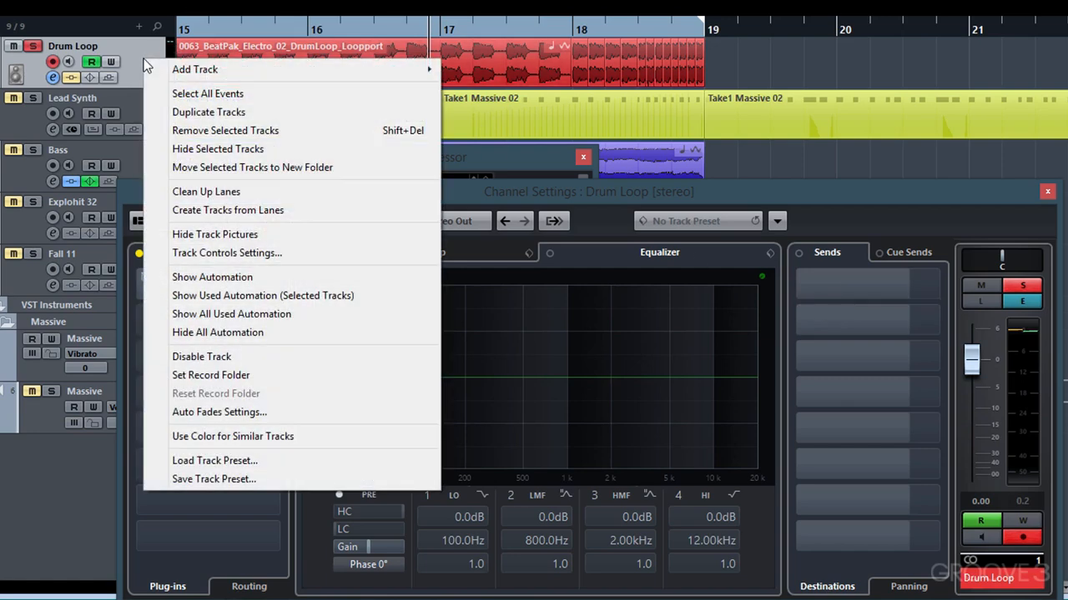
{"action": "left_click", "coordinate": [196, 112]}
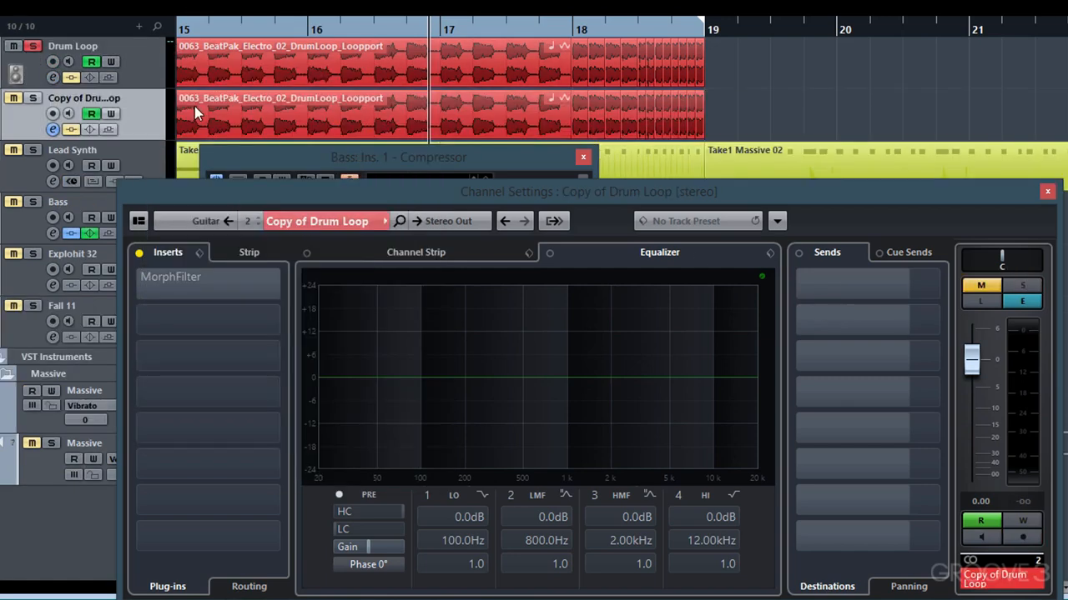
{"action": "left_click", "coordinate": [33, 47]}
{"action": "left_click", "coordinate": [32, 98]}
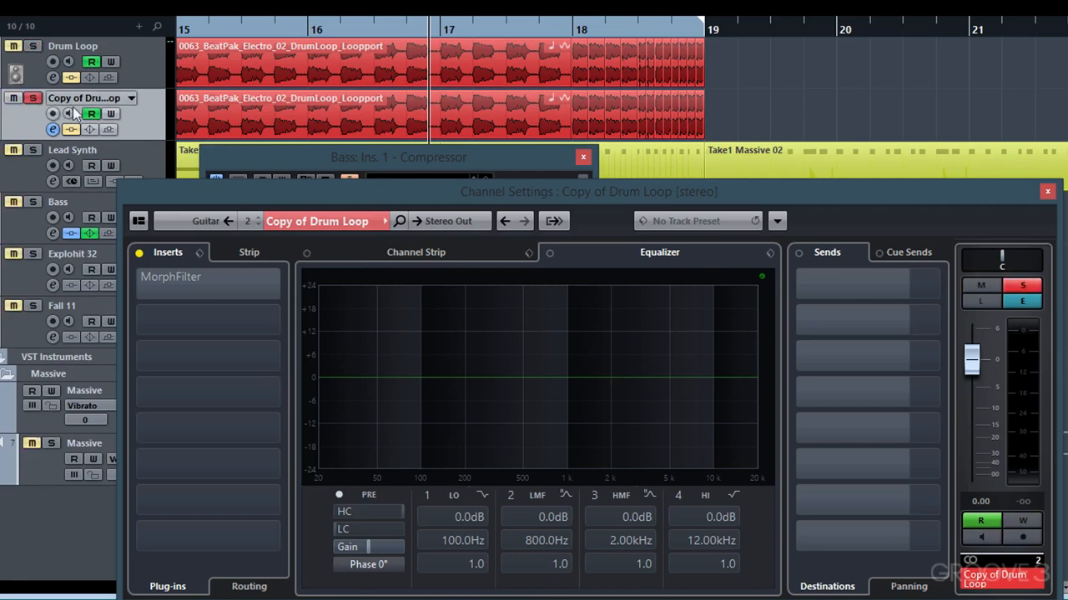
Roll off the Drum Loop copy's highs with the pre-filter high cut and route its output to the Bass compressor's side-chain.
{"action": "left_click", "coordinate": [336, 511]}
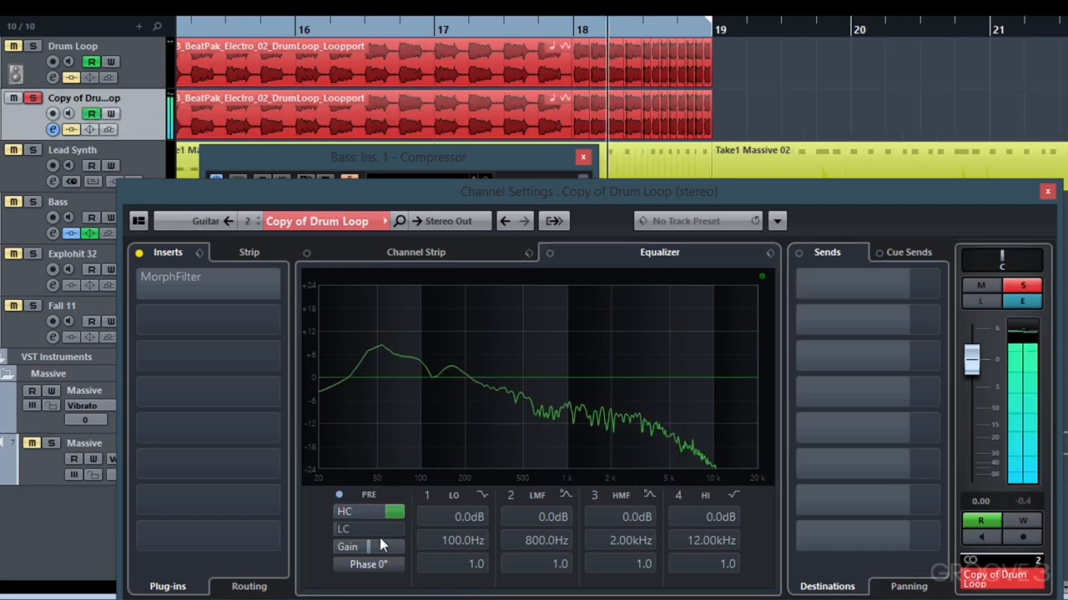
{"action": "left_click", "coordinate": [380, 517]}
{"action": "left_click_drag", "start_coordinate": [380, 525], "coordinate": [333, 581]}
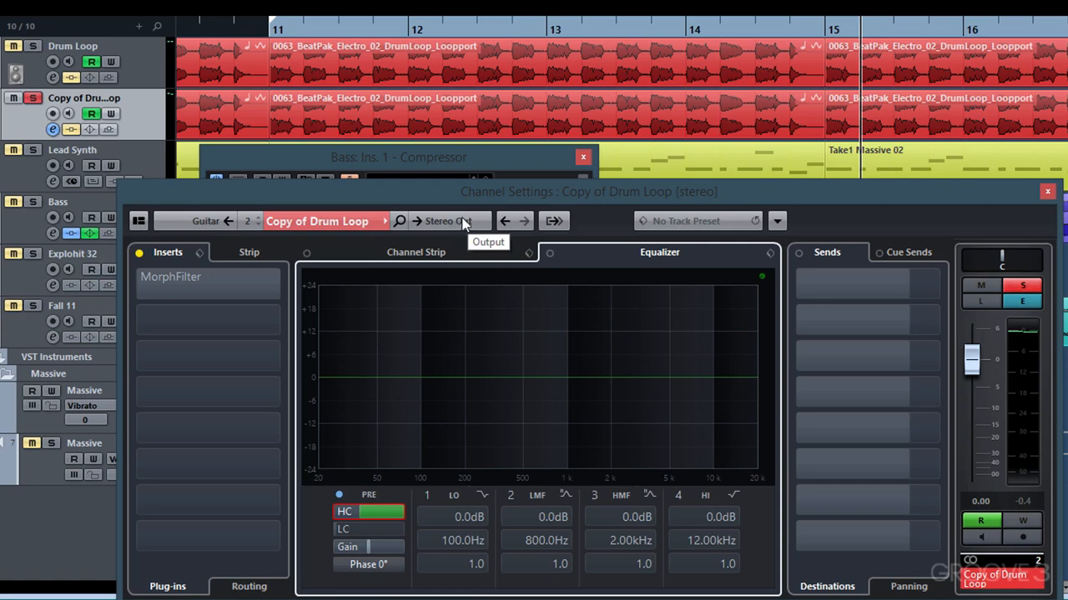
{"action": "left_click", "coordinate": [464, 225]}
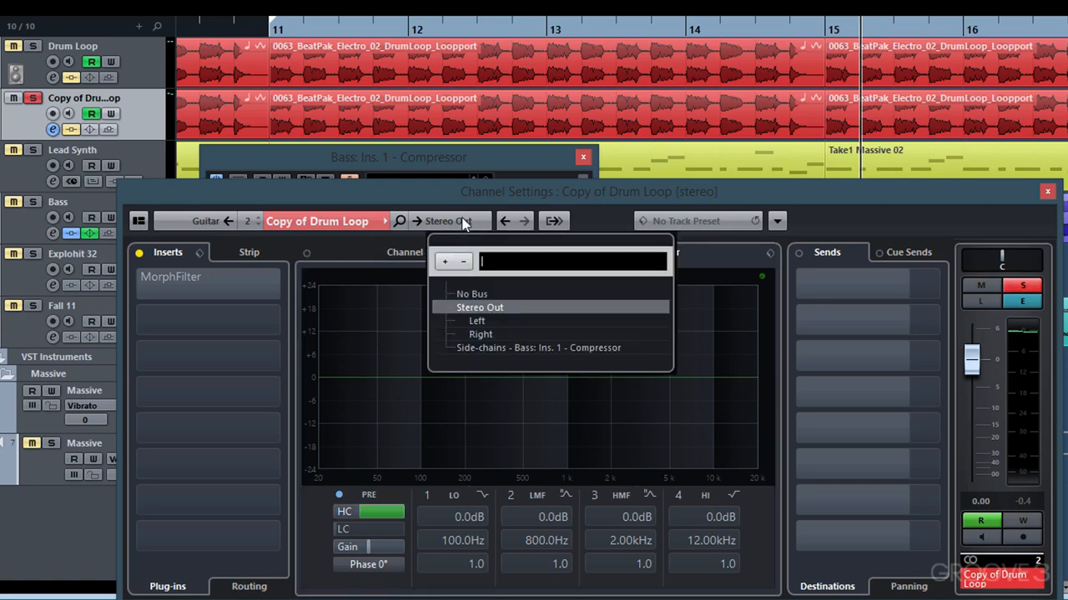
{"action": "left_click", "coordinate": [490, 347]}
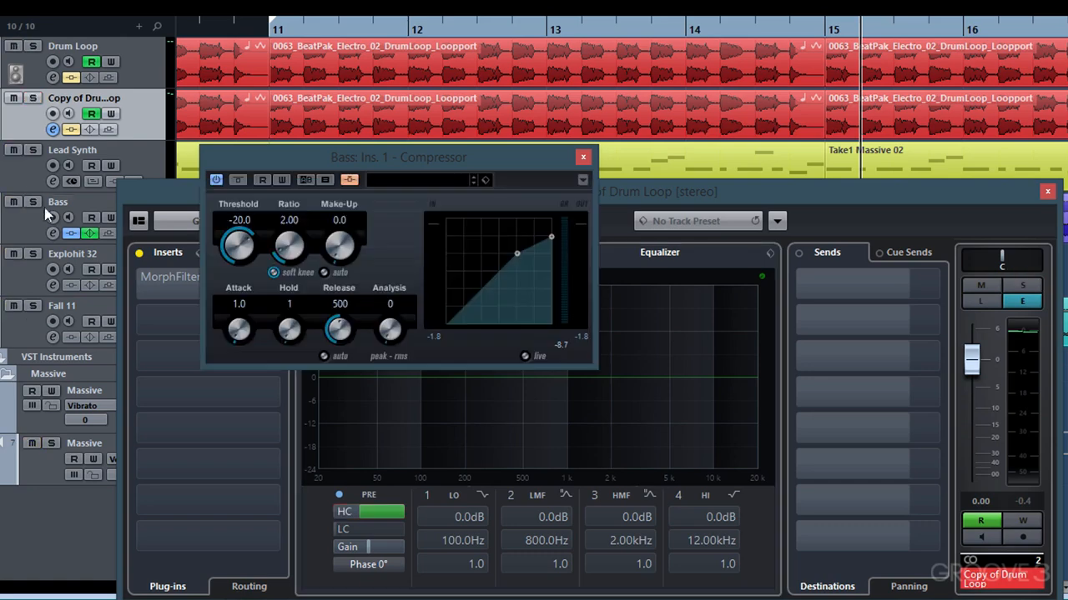
Solo the Bass track and the Drum Loop copy and play them together.
{"action": "left_click", "coordinate": [35, 202]}
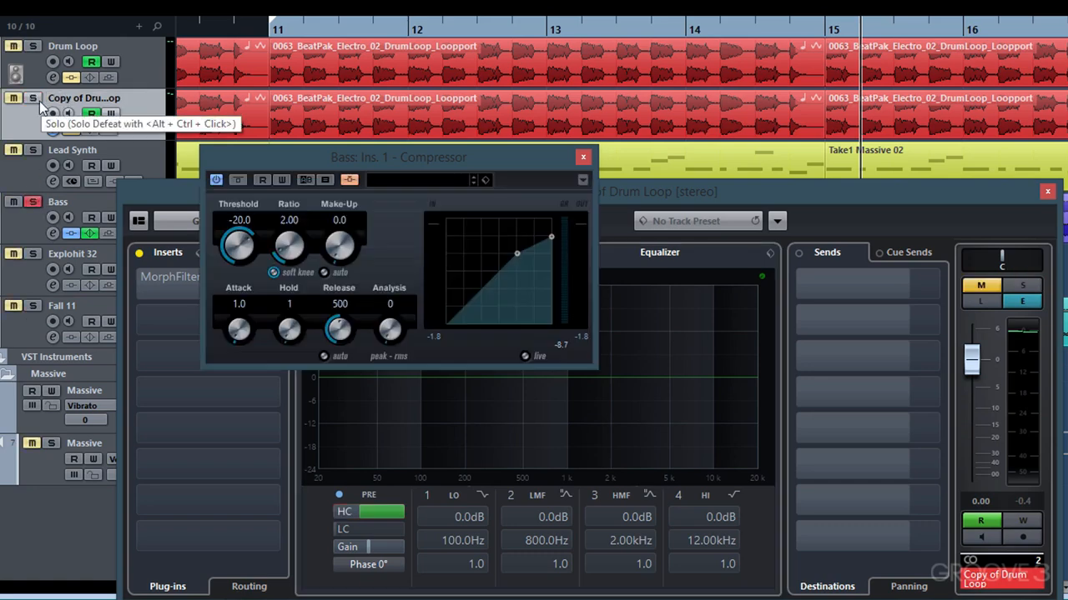
{"action": "left_click", "coordinate": [38, 99]}
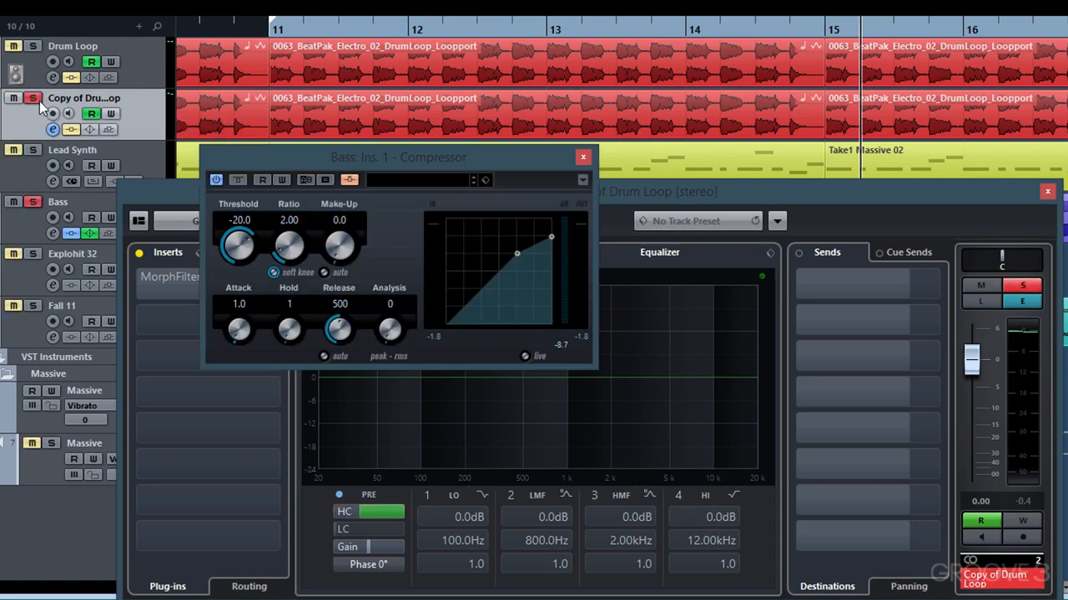
{"action": "key", "text": "space"}
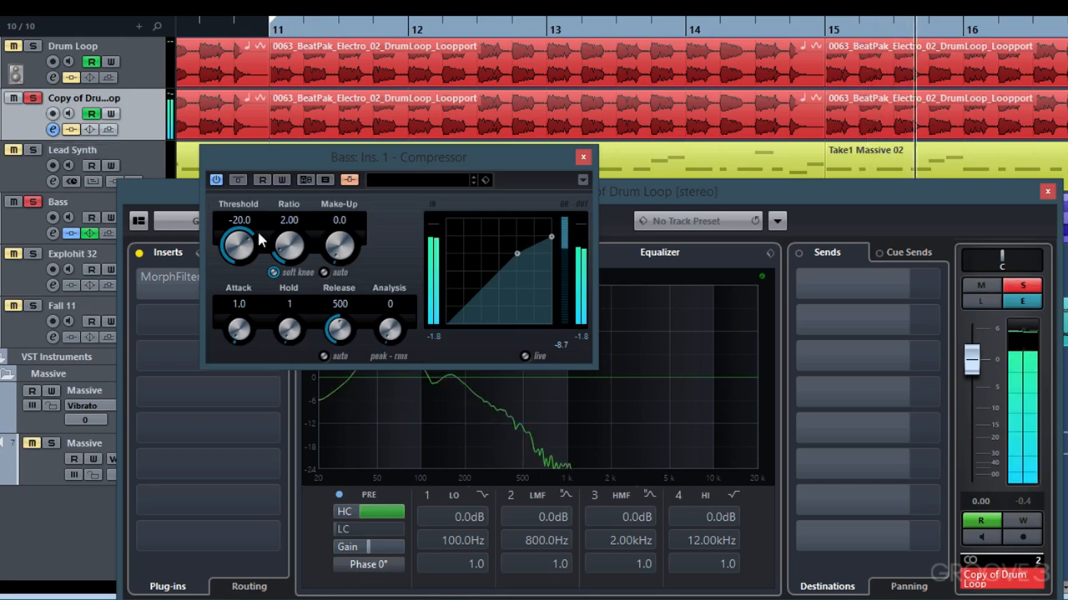
Set the Bass compressor's ratio to 3.82, attack to 0.1 and release to 74, and turn off soft knee during playback.
{"action": "left_click_drag", "start_coordinate": [289, 251], "coordinate": [289, 241]}
{"action": "left_click", "coordinate": [276, 271]}
{"action": "left_click_drag", "start_coordinate": [238, 330], "coordinate": [238, 350]}
{"action": "mouse_move", "coordinate": [339, 330]}
{"action": "left_mouse_down"}
{"action": "mouse_move", "coordinate": [323, 385]}
{"action": "mouse_move", "coordinate": [333, 342]}
{"action": "left_mouse_up"}
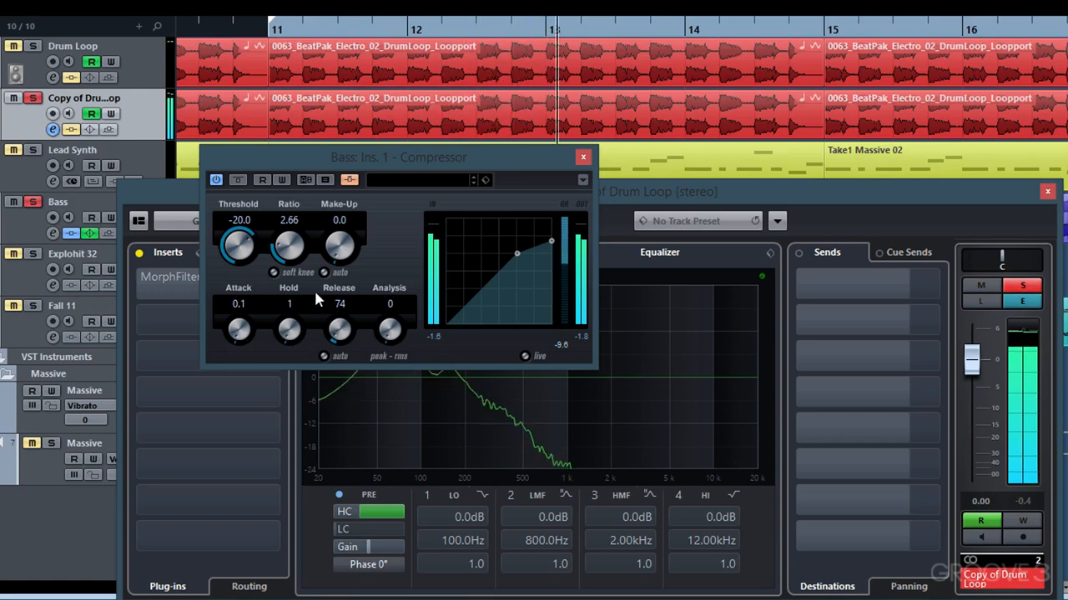
{"action": "left_click_drag", "start_coordinate": [290, 247], "coordinate": [292, 244]}
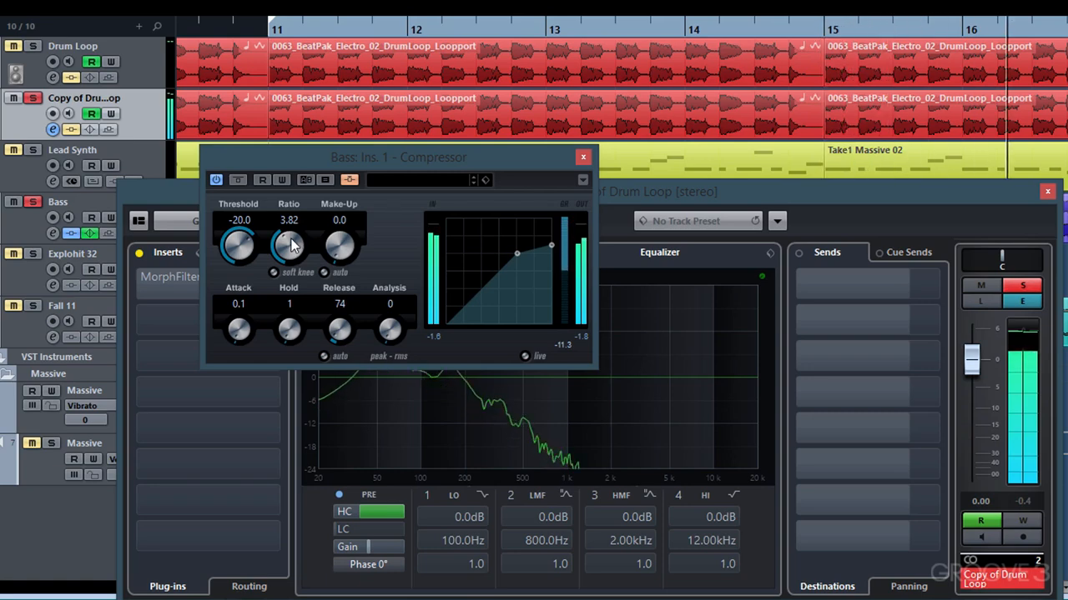
{"action": "key", "text": "space"}
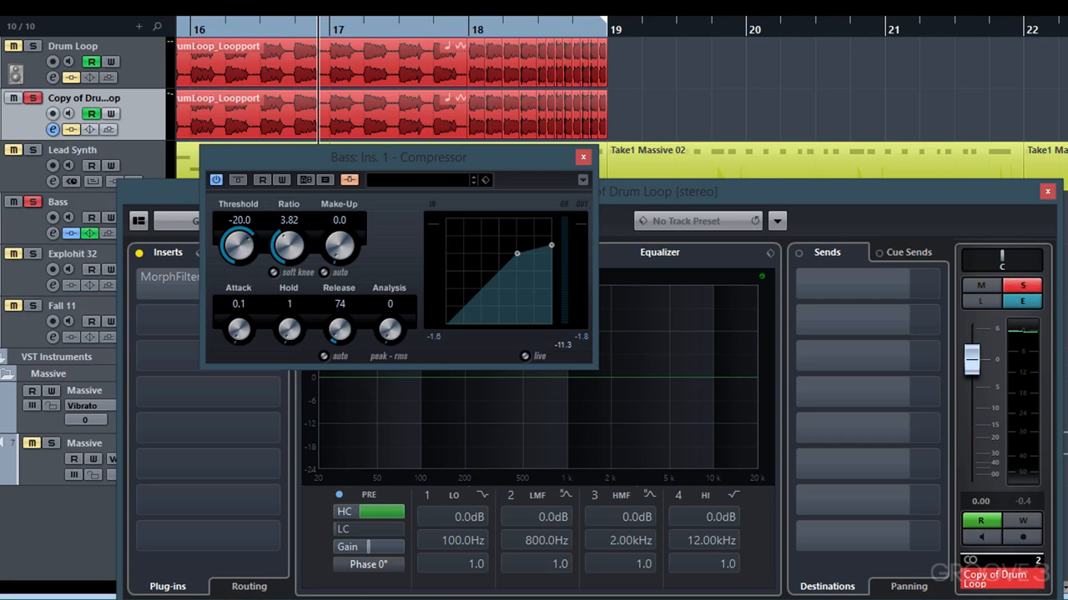
Clear all solos, play the full mix, and set the Bass compressor's threshold to -15.8.
{"action": "key", "text": "s"}
{"action": "key", "text": "space"}
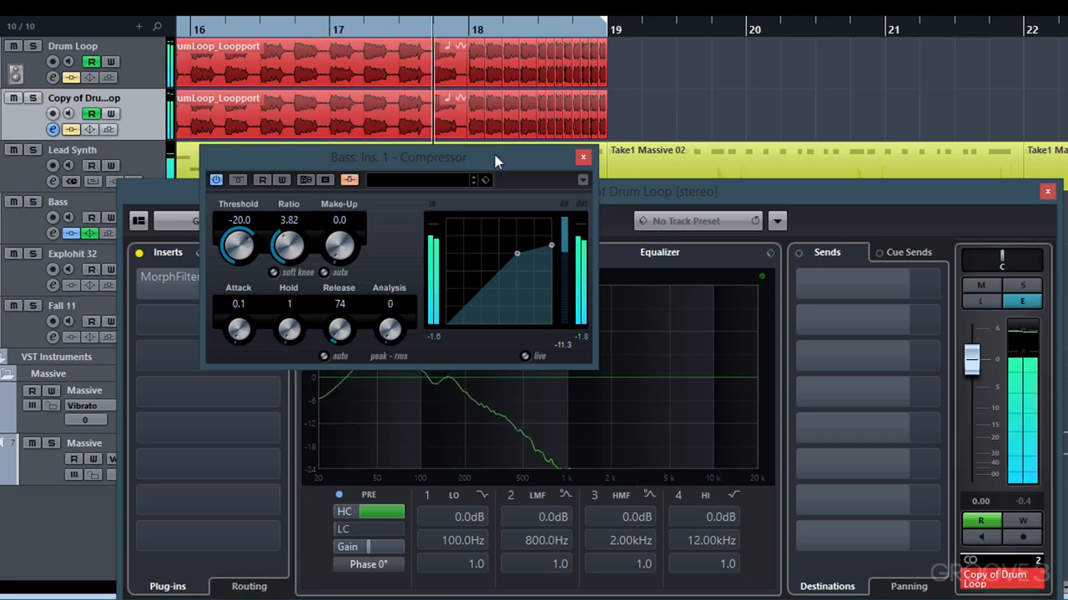
{"action": "left_click_drag", "start_coordinate": [252, 249], "coordinate": [254, 248]}
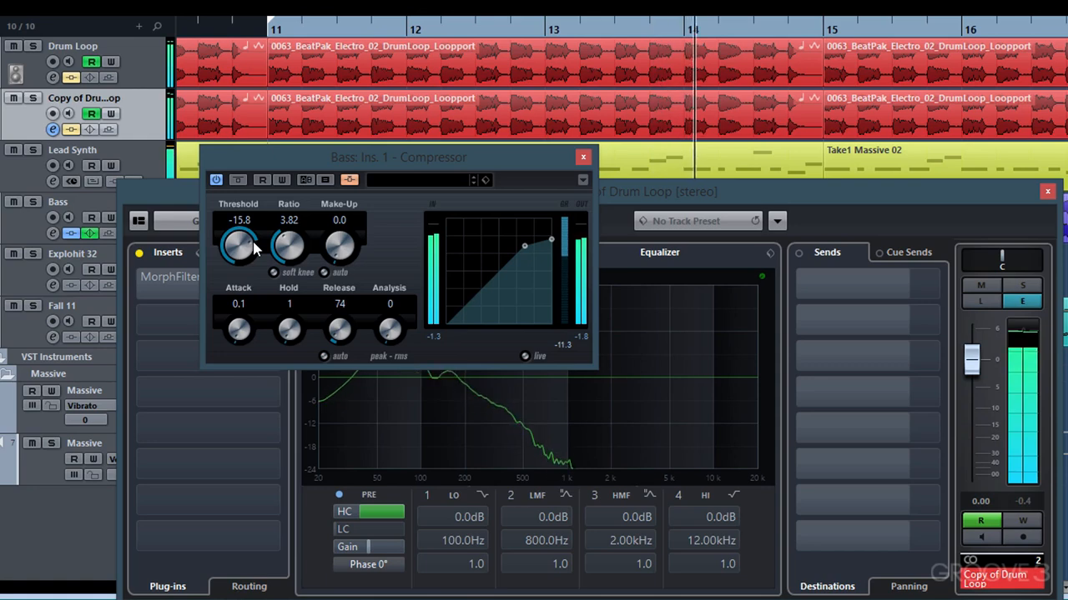
Compare the mix with the Bass compressor bypassed and re-enabled, and stop playback.
{"action": "left_click", "coordinate": [239, 181]}
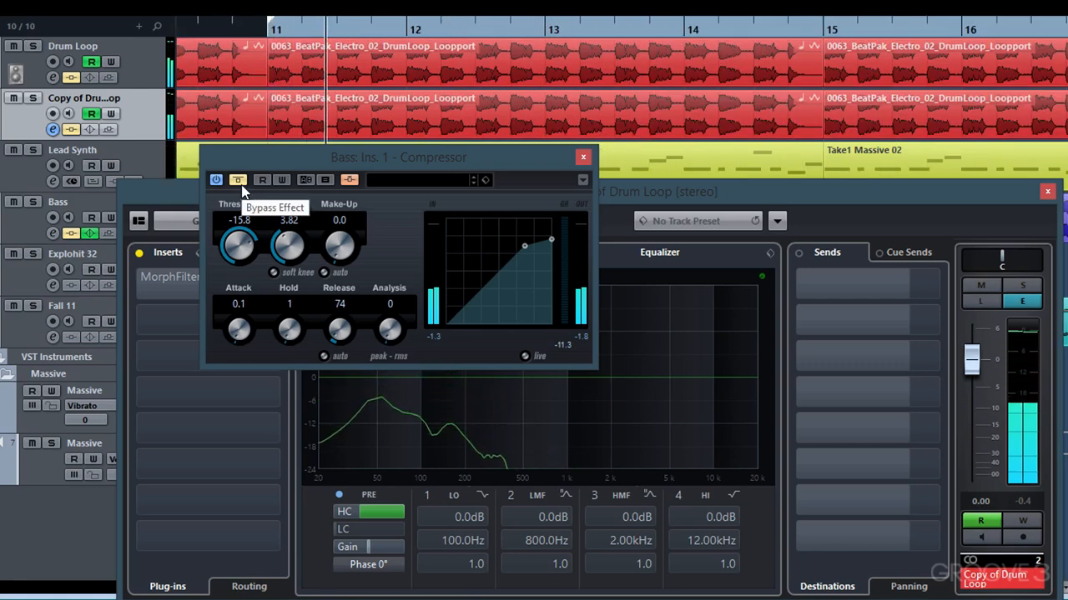
{"action": "left_click", "coordinate": [241, 185]}
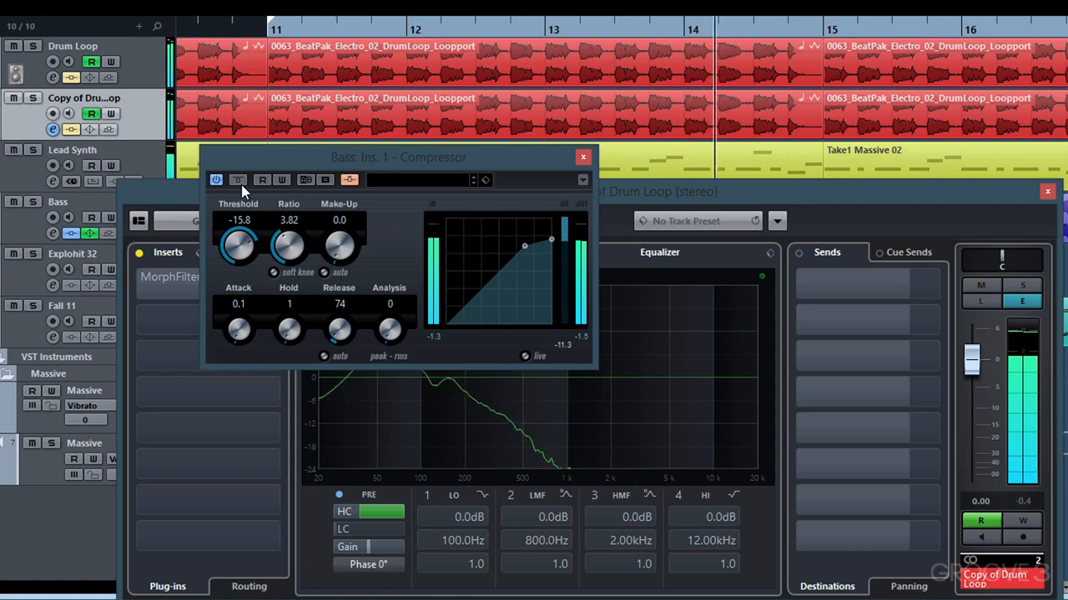
{"action": "key", "text": "space"}
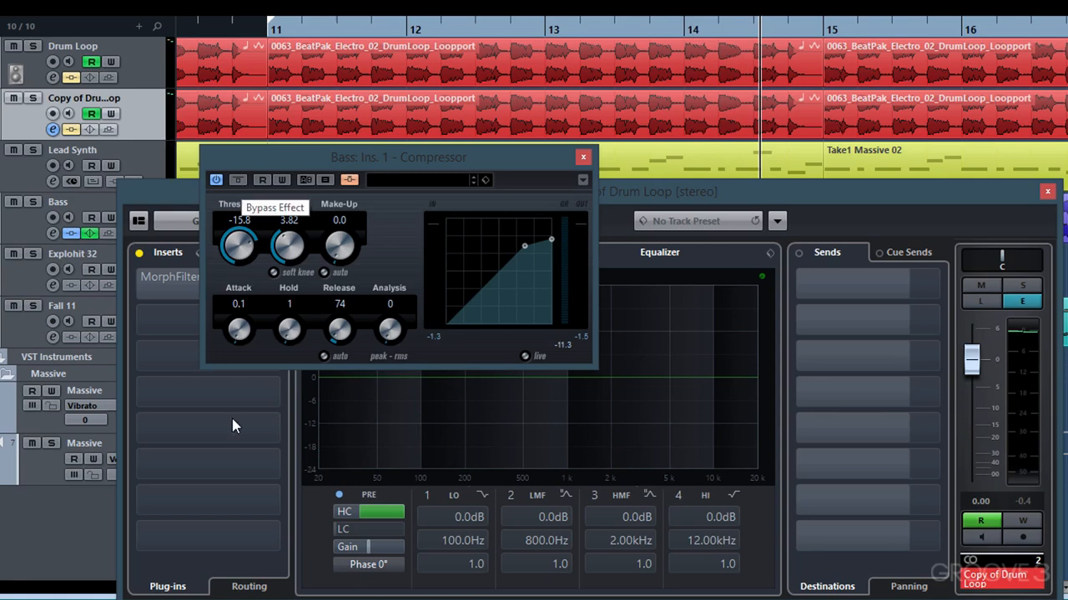
Remove the duplicated Drum Loop track from the project.
{"action": "right_click", "coordinate": [144, 105]}
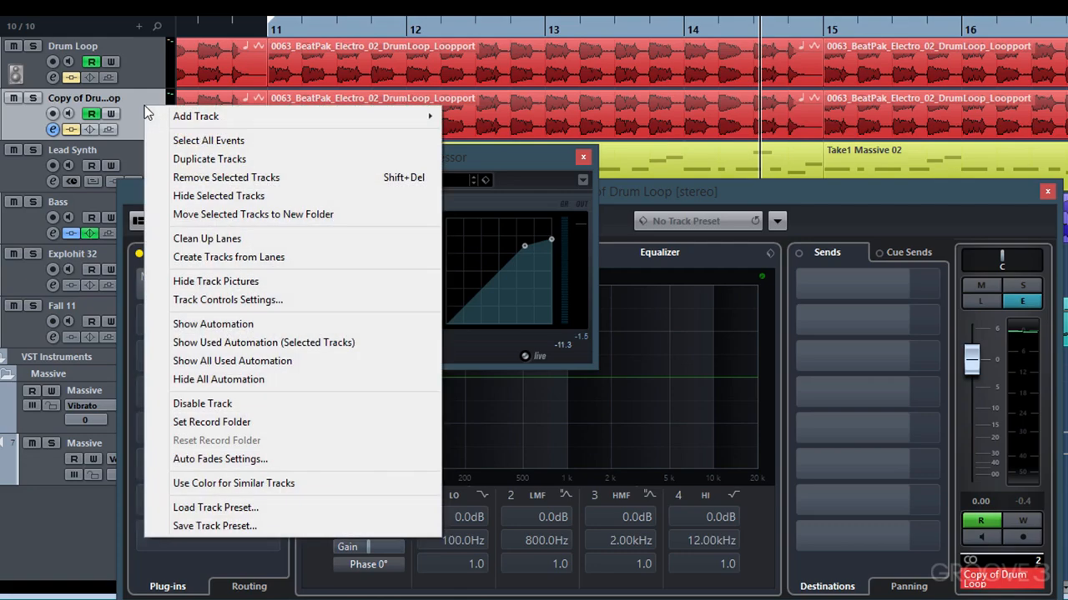
{"action": "left_click", "coordinate": [200, 177]}
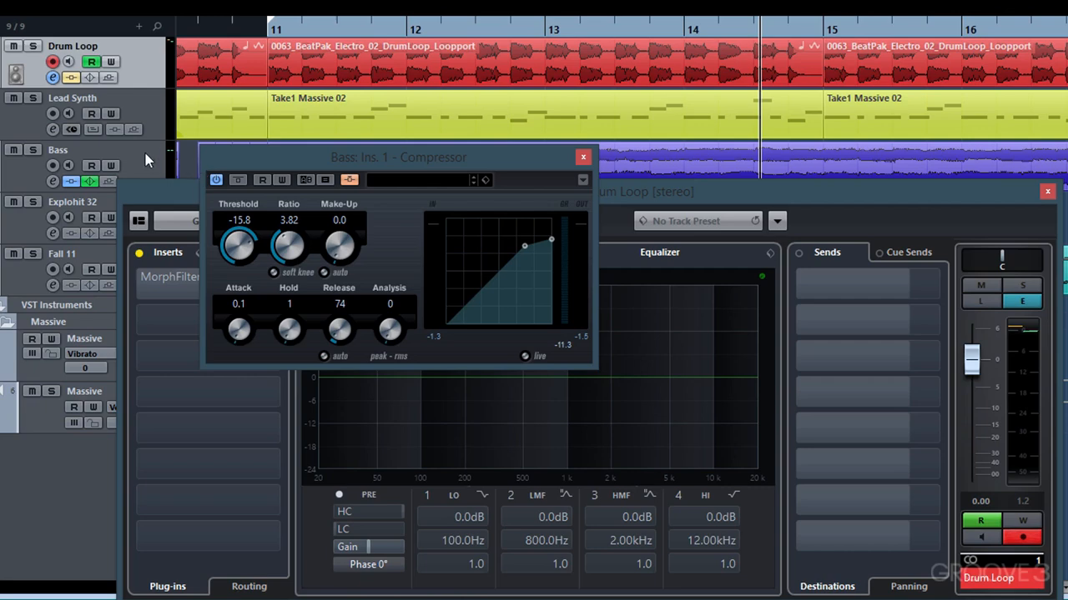
Replace the compressor in the Bass track's first insert slot with the Tube Compressor.
{"action": "left_click", "coordinate": [146, 157]}
{"action": "left_click", "coordinate": [138, 247]}
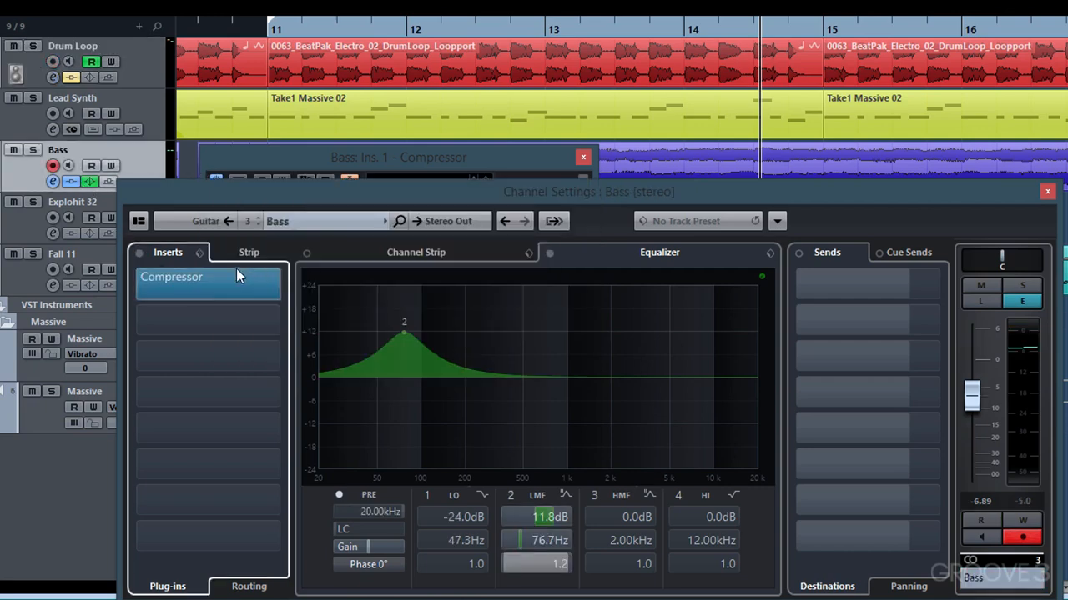
{"action": "left_click", "coordinate": [281, 285]}
{"action": "scroll", "coordinate": [273, 389], "scroll_direction": "down", "scroll_amount": 7}
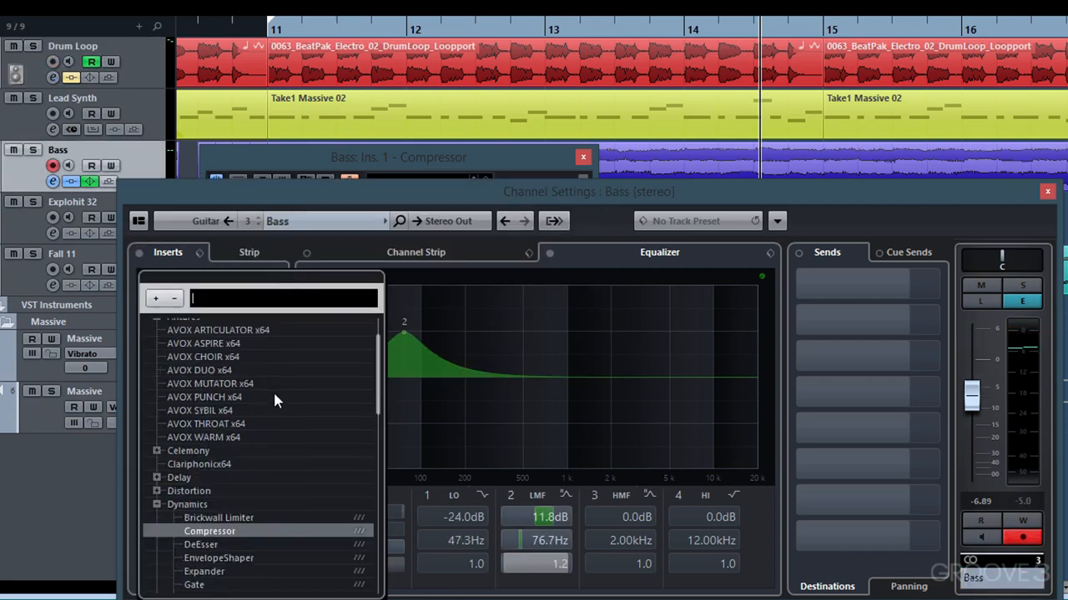
{"action": "left_click", "coordinate": [248, 490]}
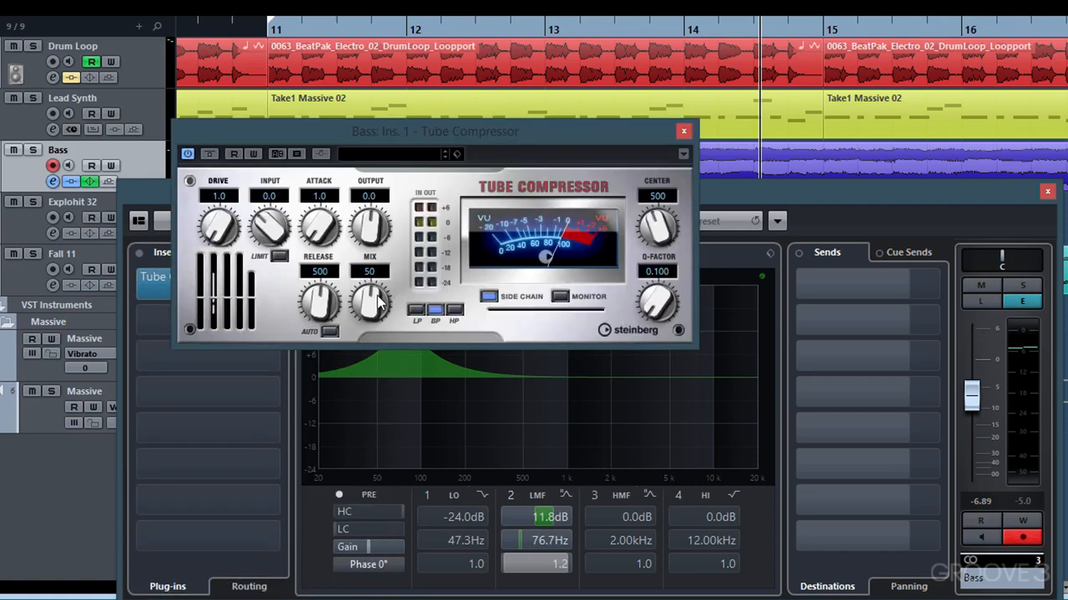
Set the Tube Compressor's Mix to 100 and turn off its internal Side Chain filter.
{"action": "left_click_drag", "start_coordinate": [381, 306], "coordinate": [388, 217]}
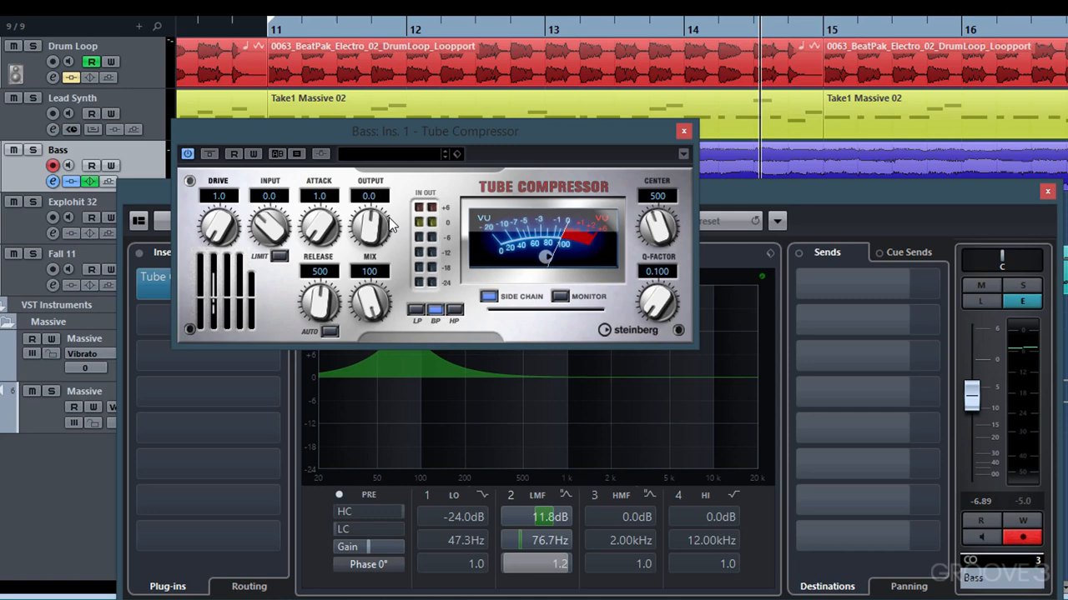
{"action": "left_click", "coordinate": [490, 298]}
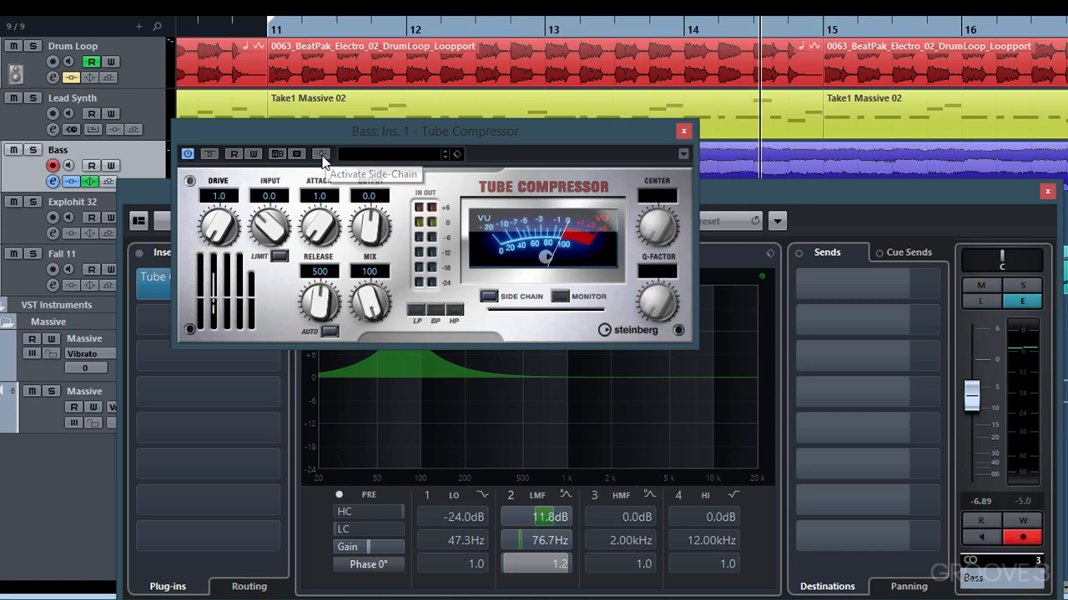
Activate the side-chain input on the Bass track's Tube Compressor and route the Drum Loop's first send to it.
{"action": "left_click", "coordinate": [322, 155]}
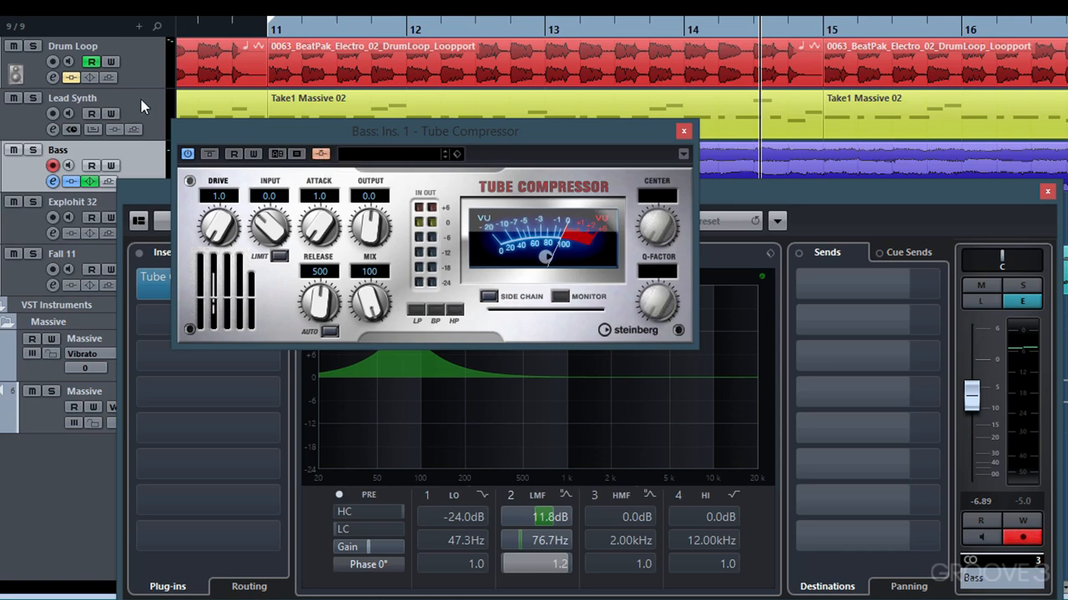
{"action": "left_click", "coordinate": [52, 78]}
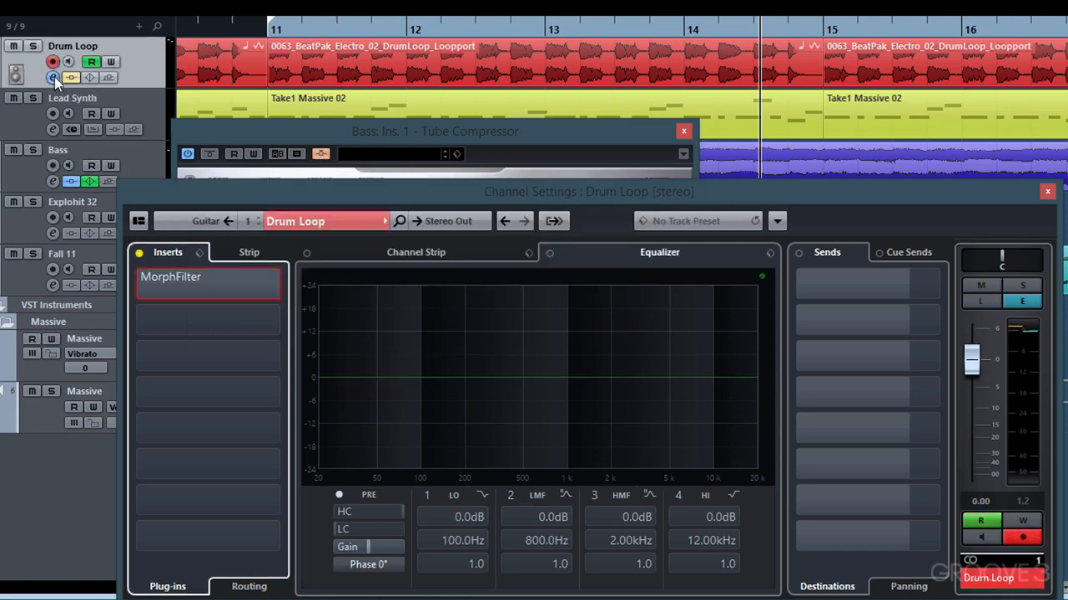
{"action": "left_click", "coordinate": [939, 286]}
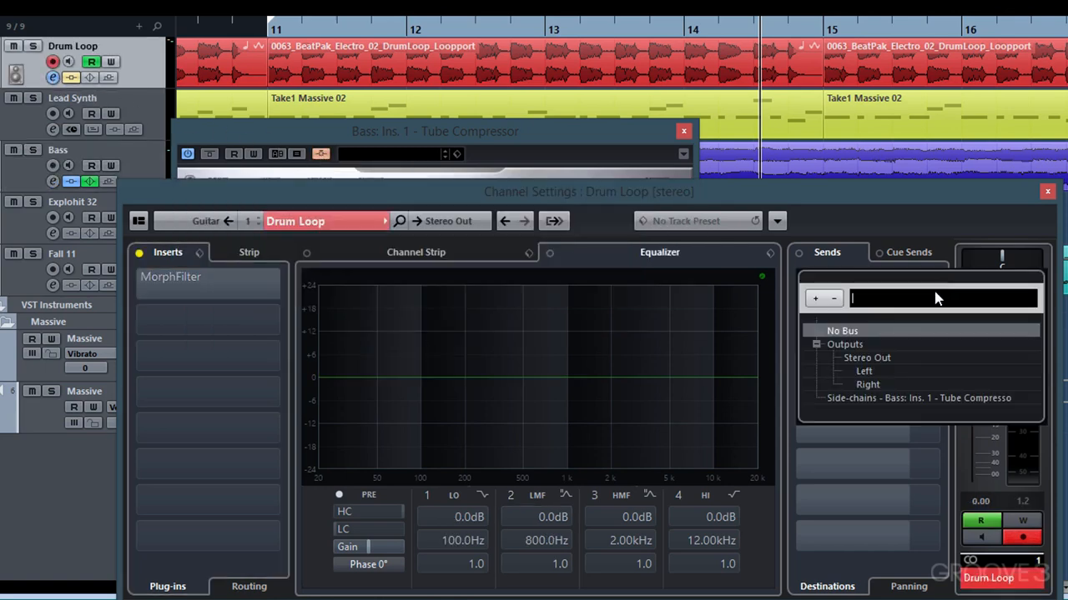
{"action": "left_click", "coordinate": [908, 399]}
{"action": "left_click", "coordinate": [797, 283]}
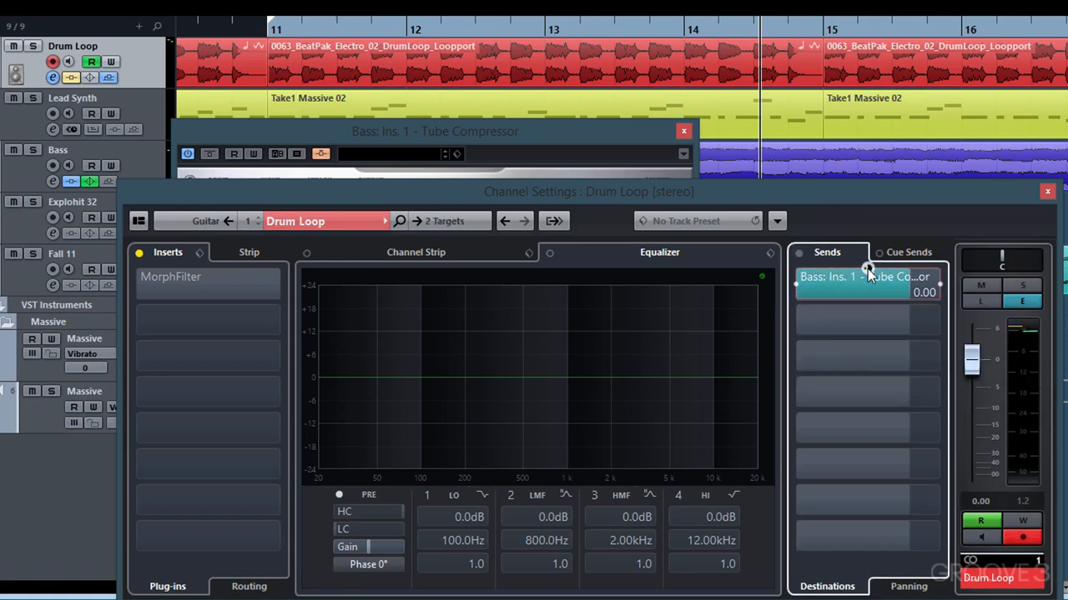
Try lower levels for the Drum Loop's fader and side-chain send, and reset both to 0.00.
{"action": "left_click_drag", "start_coordinate": [972, 358], "coordinate": [995, 381]}
{"action": "left_click", "coordinate": [974, 377], "text": "ctrl"}
{"action": "left_click_drag", "start_coordinate": [875, 295], "coordinate": [861, 340]}
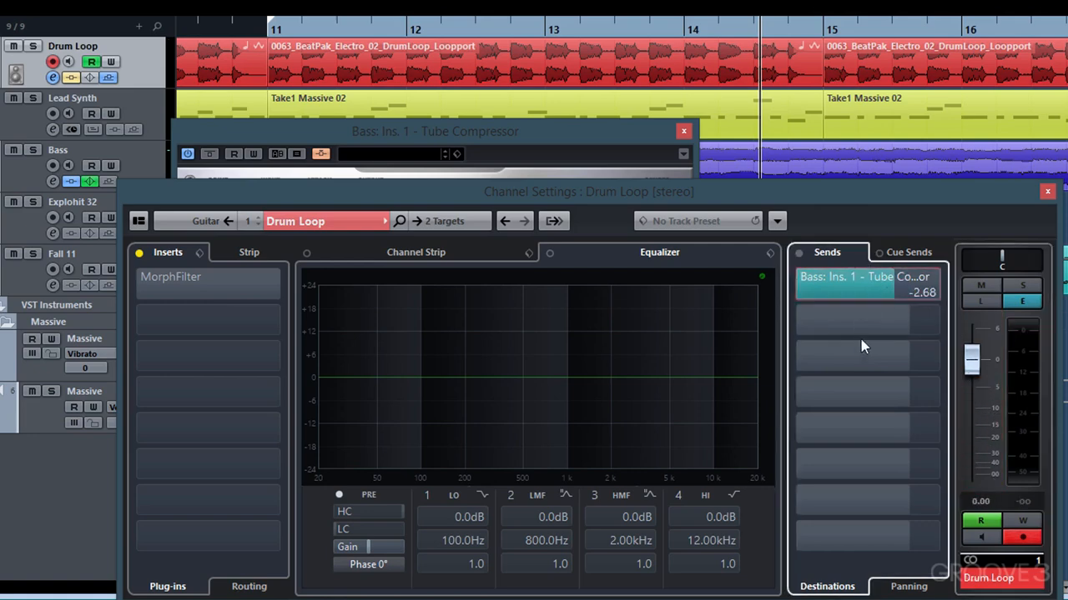
{"action": "left_click", "coordinate": [892, 291], "text": "ctrl"}
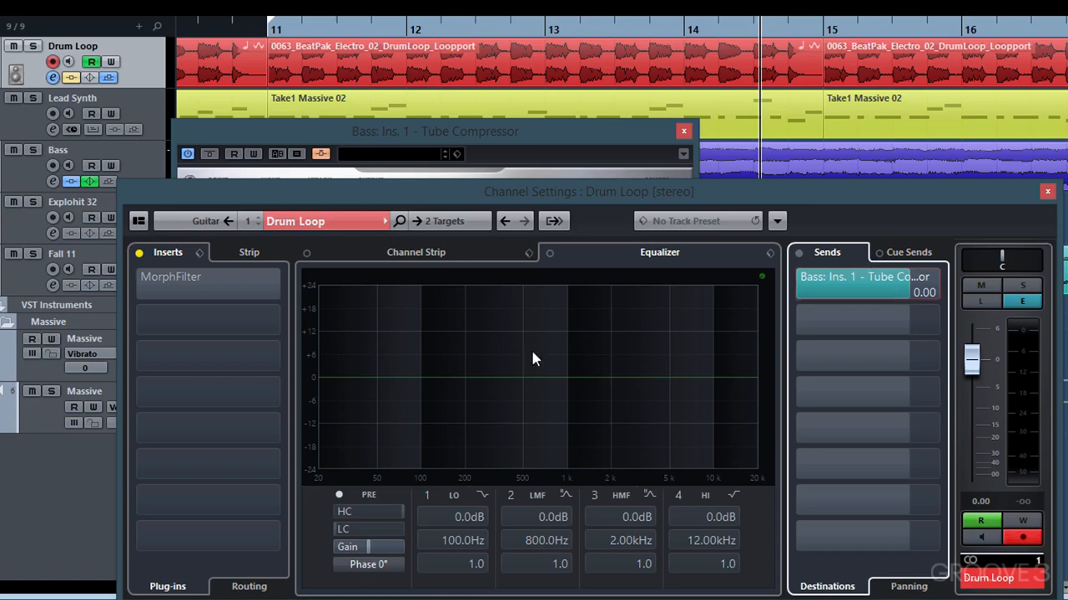
Mute the Lead Synth and set the Bass Tube Compressor's Input to 15.5 while playing from just before bar 11.
{"action": "left_click", "coordinate": [13, 99]}
{"action": "left_click", "coordinate": [233, 30]}
{"action": "left_click_drag", "start_coordinate": [234, 30], "coordinate": [232, 31]}
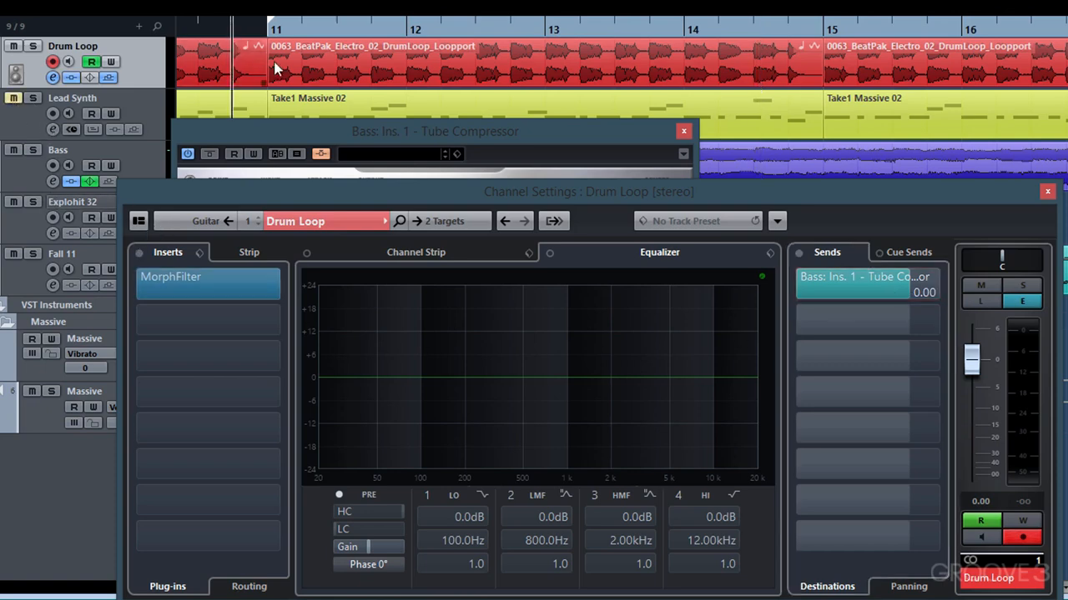
{"action": "key", "text": "space"}
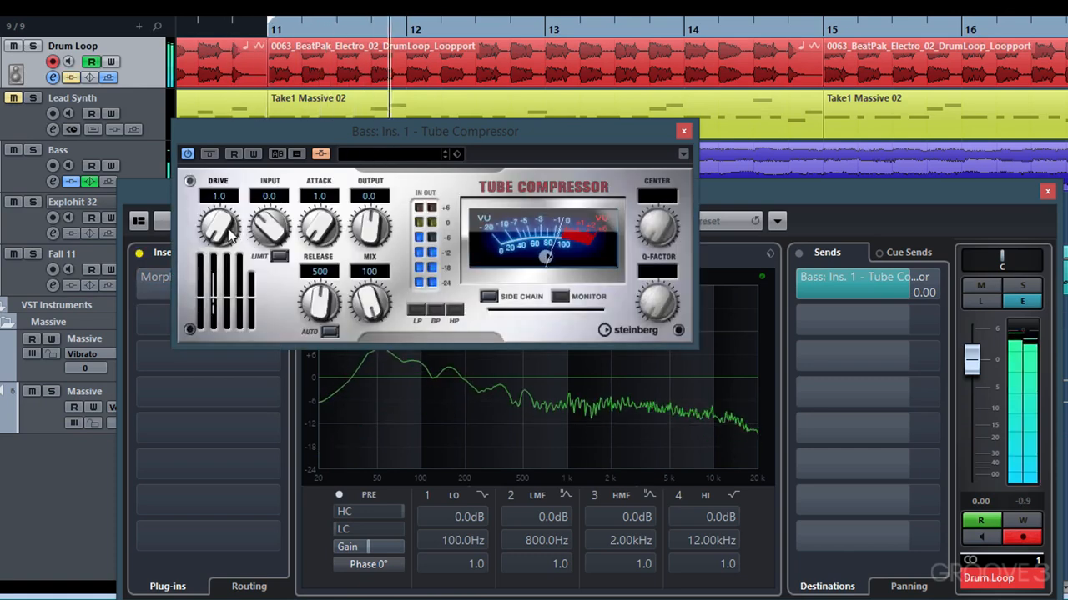
{"action": "mouse_move", "coordinate": [270, 232]}
{"action": "left_mouse_down"}
{"action": "mouse_move", "coordinate": [277, 210]}
{"action": "mouse_move", "coordinate": [281, 219]}
{"action": "left_mouse_up"}
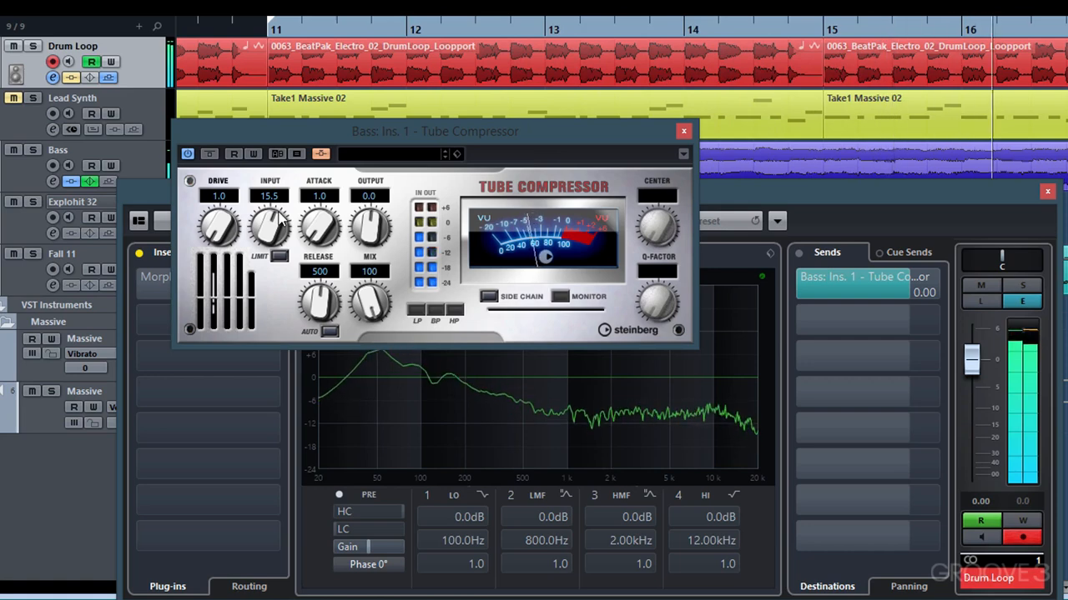
{"action": "key", "text": "space"}
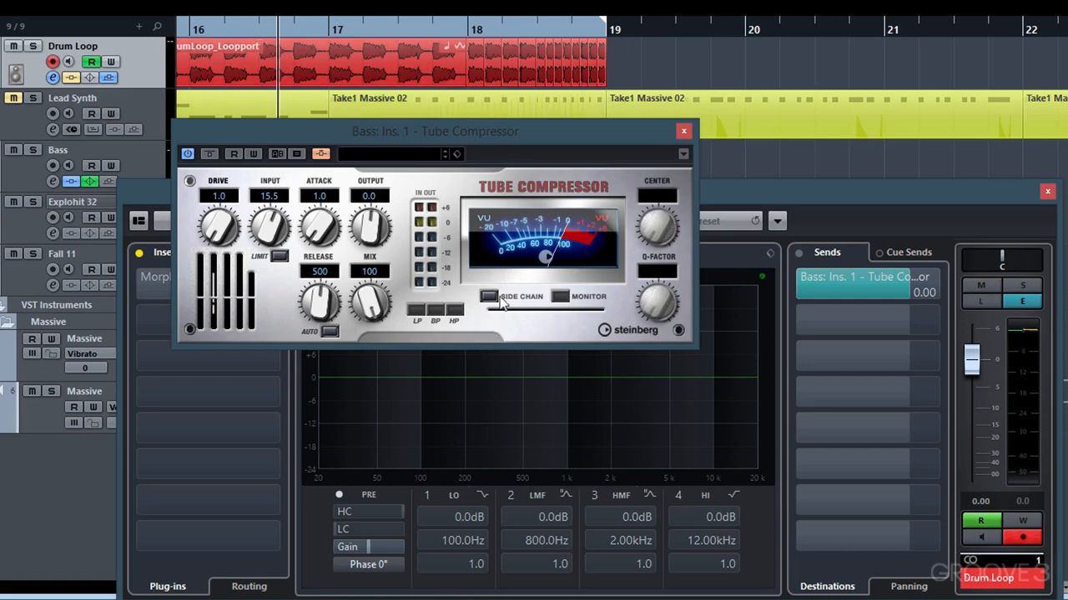
Turn on the Tube Compressor's internal Side Chain filter, lower the Drum Loop fader fully, and start playback.
{"action": "left_click", "coordinate": [489, 297]}
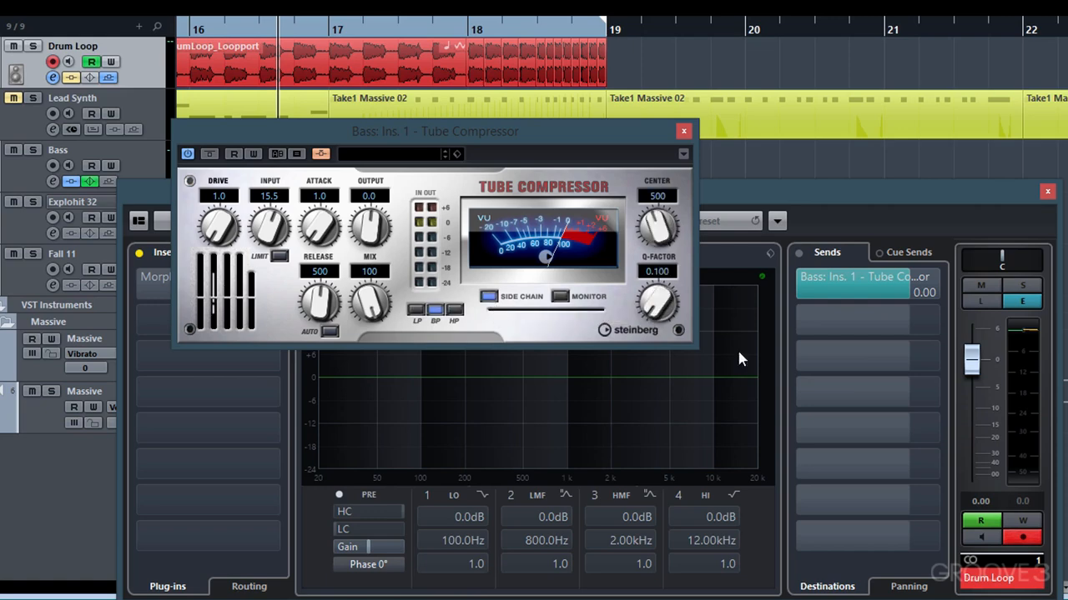
{"action": "left_click", "coordinate": [971, 358]}
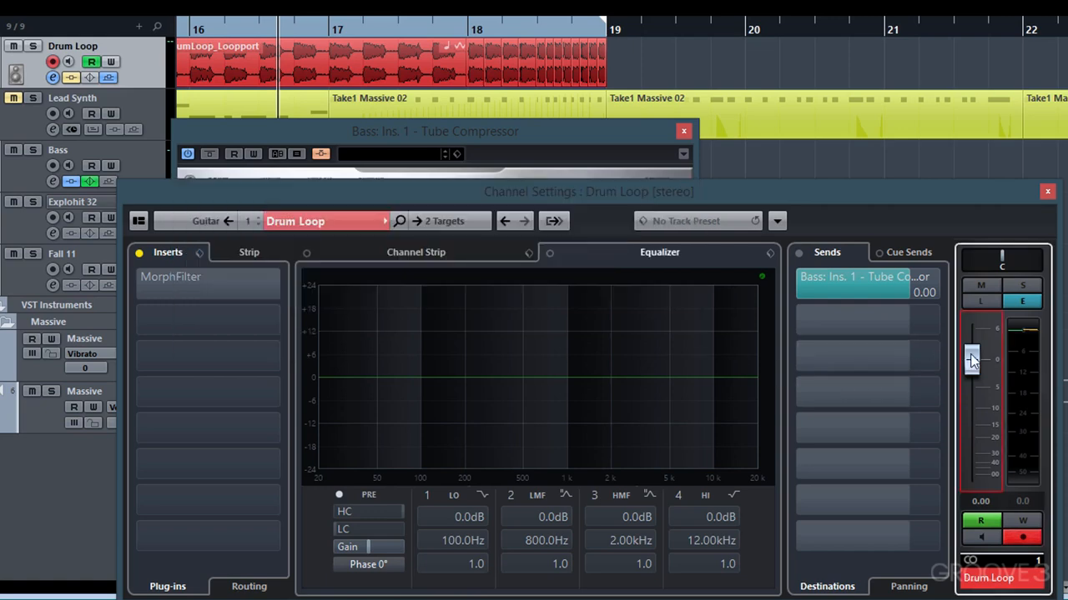
{"action": "left_click_drag", "start_coordinate": [972, 404], "coordinate": [971, 477]}
{"action": "left_click", "coordinate": [508, 135]}
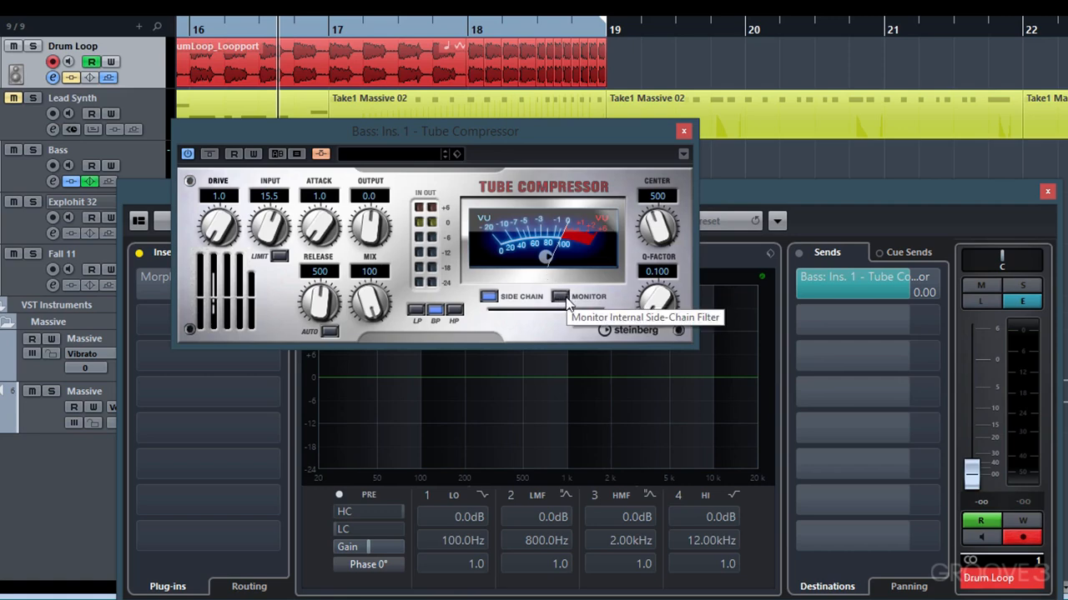
{"action": "key", "text": "space"}
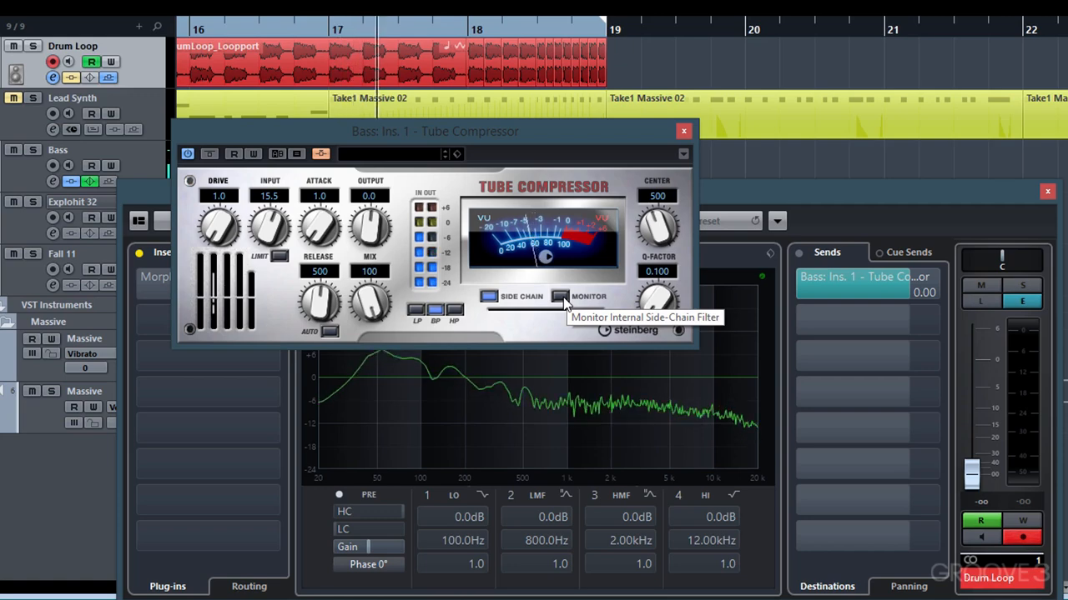
Monitor the internal side-chain filter during playback, switch it to low-pass, and set its Center to 197.
{"action": "left_click", "coordinate": [561, 298]}
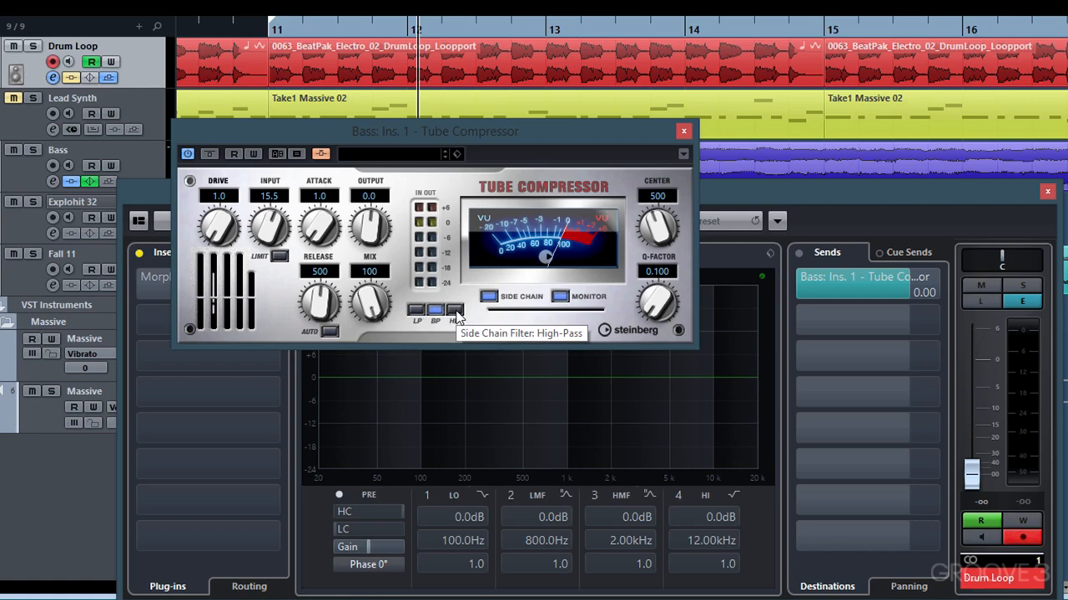
{"action": "left_click", "coordinate": [419, 312]}
{"action": "key", "text": "space"}
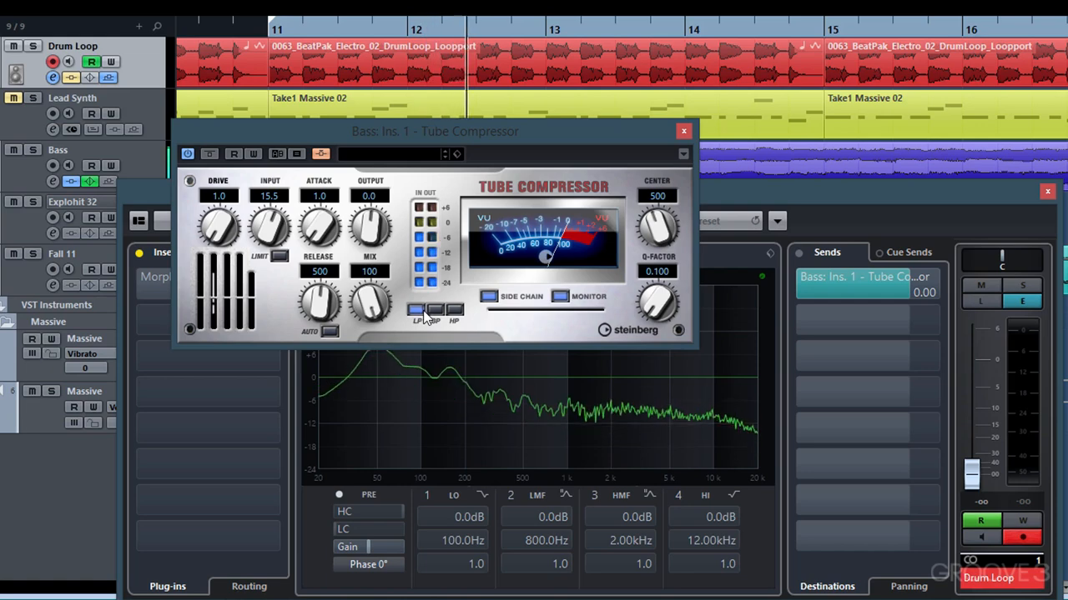
{"action": "mouse_move", "coordinate": [661, 230]}
{"action": "left_mouse_down"}
{"action": "mouse_move", "coordinate": [654, 251]}
{"action": "mouse_move", "coordinate": [665, 215]}
{"action": "mouse_move", "coordinate": [663, 223]}
{"action": "left_mouse_up"}
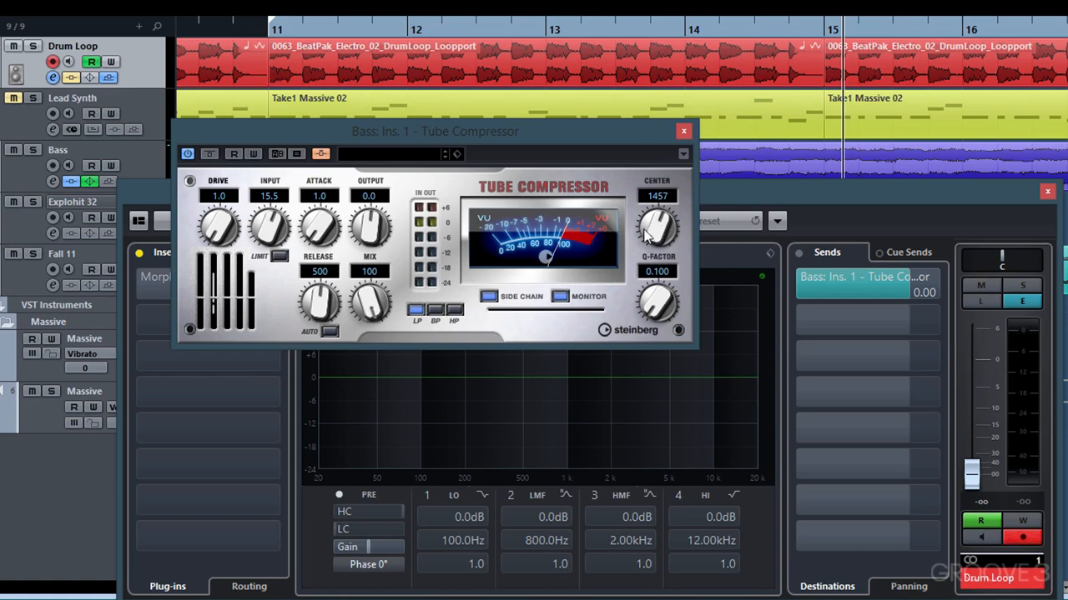
{"action": "left_click_drag", "start_coordinate": [659, 227], "coordinate": [645, 247]}
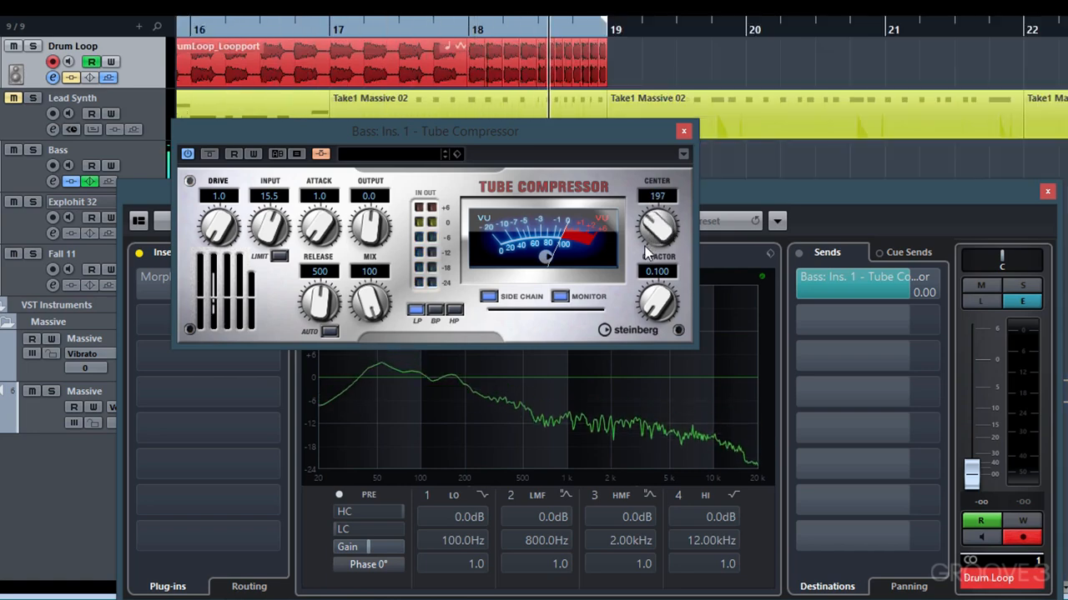
Turn off filter monitoring, set the Bass compressor's Input to 12.6, Release to 55 and Center to 240, and play the full mix.
{"action": "left_click", "coordinate": [563, 301]}
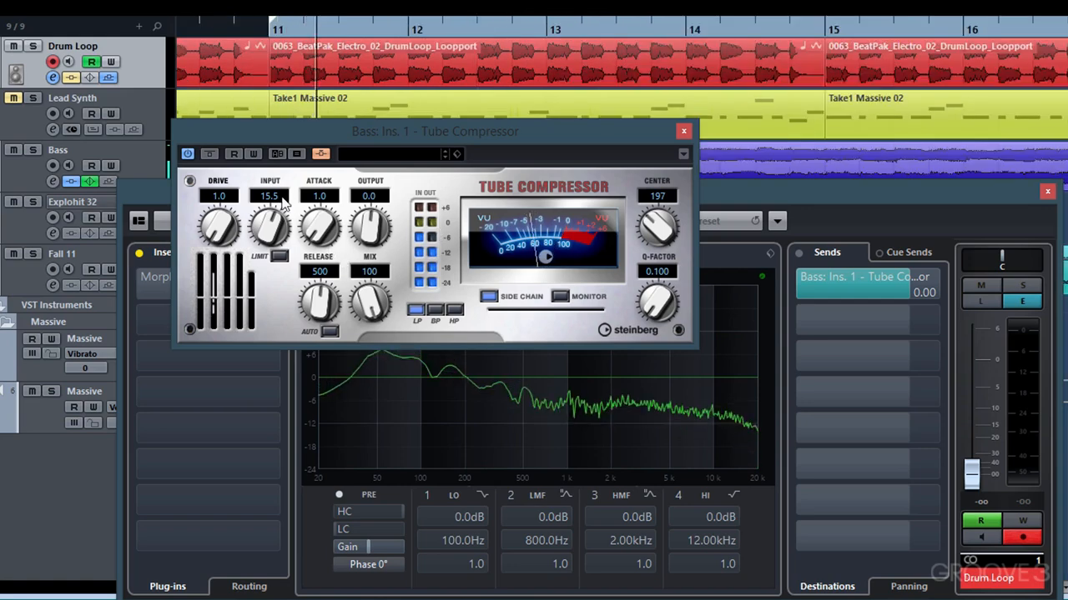
{"action": "mouse_move", "coordinate": [268, 223]}
{"action": "left_mouse_down"}
{"action": "mouse_move", "coordinate": [267, 243]}
{"action": "mouse_move", "coordinate": [269, 225]}
{"action": "left_mouse_up"}
{"action": "left_click_drag", "start_coordinate": [317, 304], "coordinate": [301, 359]}
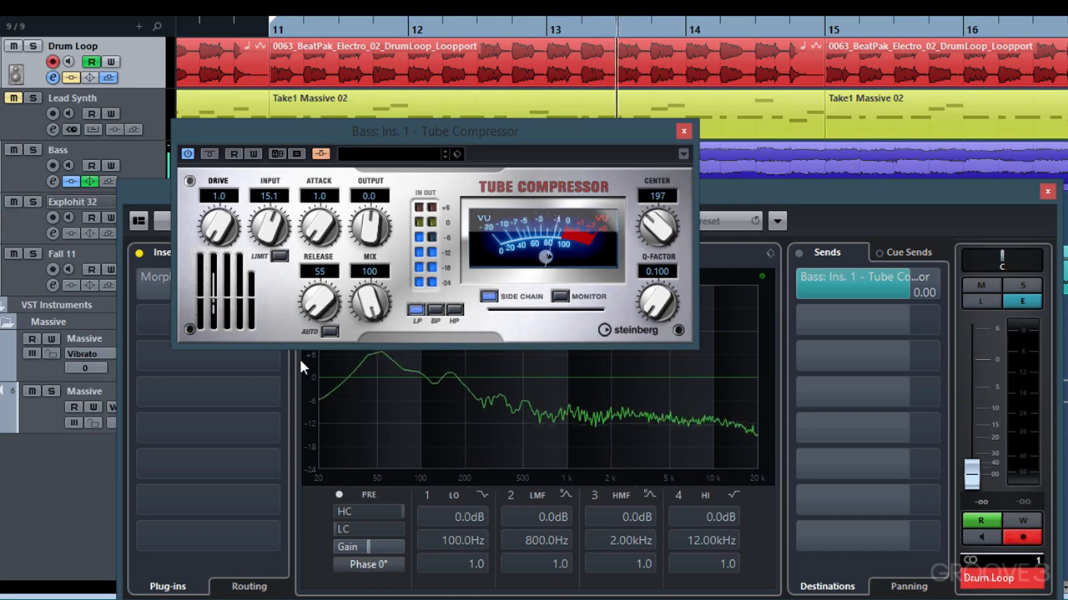
{"action": "left_click_drag", "start_coordinate": [261, 230], "coordinate": [260, 243]}
{"action": "left_click_drag", "start_coordinate": [688, 221], "coordinate": [644, 278]}
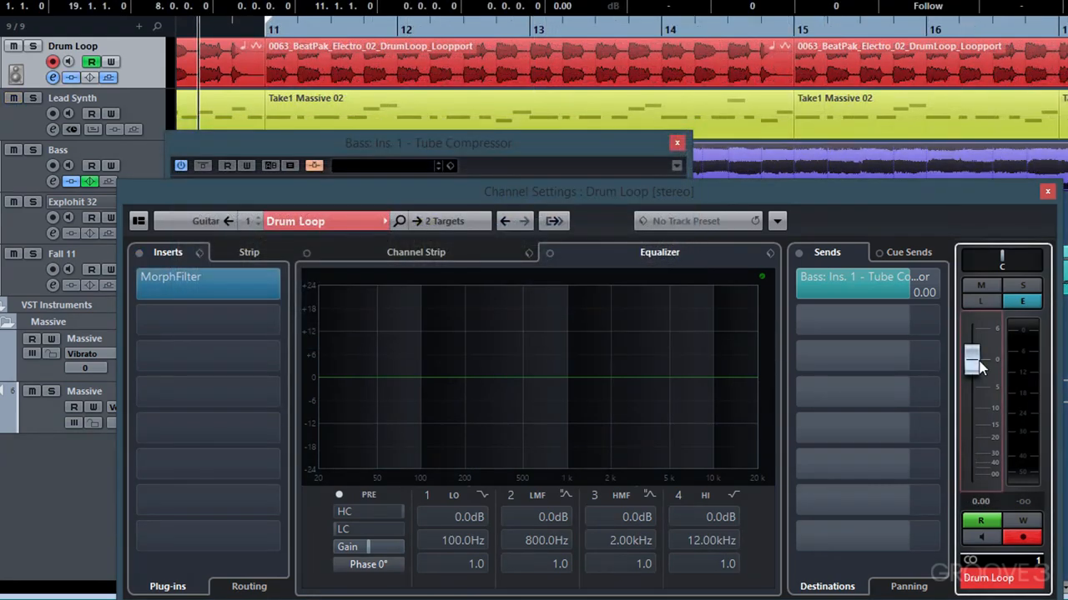
{"action": "left_click", "coordinate": [537, 149]}
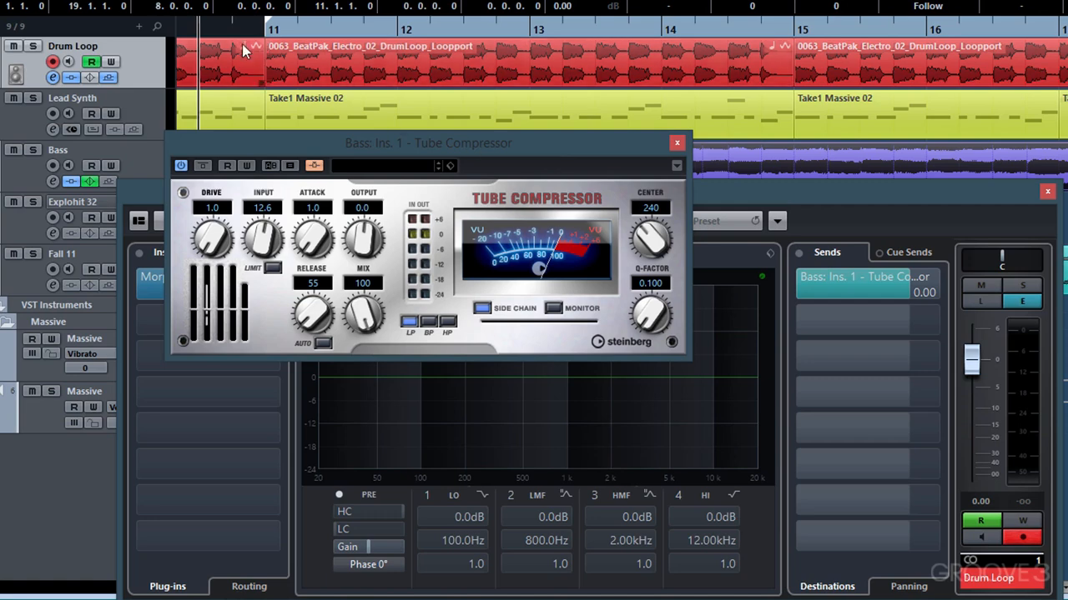
{"action": "key", "text": "space"}
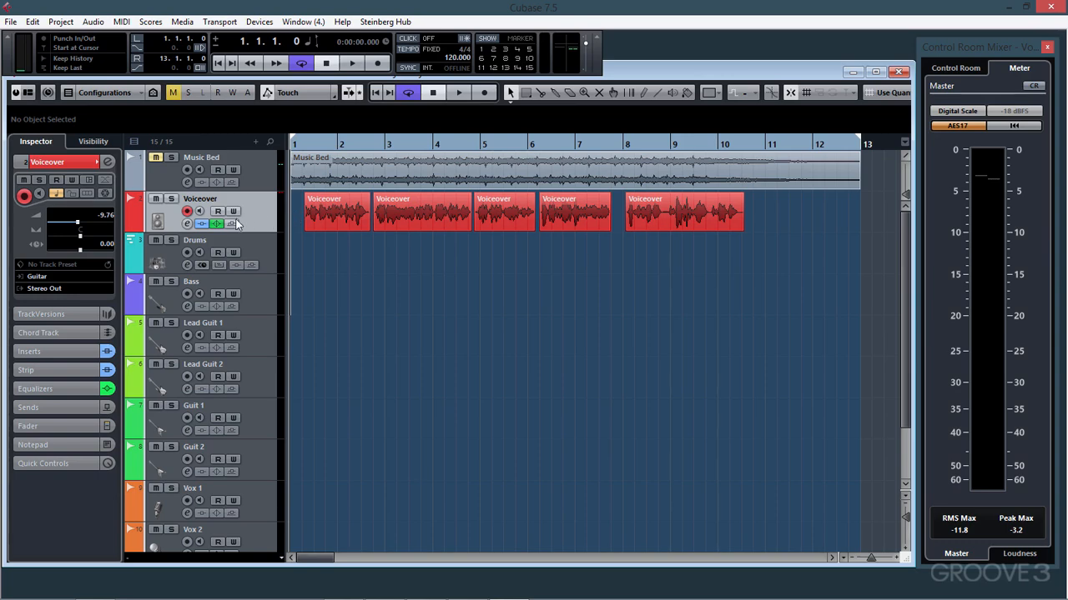
Play back the beginning of the Voiceover track in the music bed project.
{"action": "key", "text": "space"}
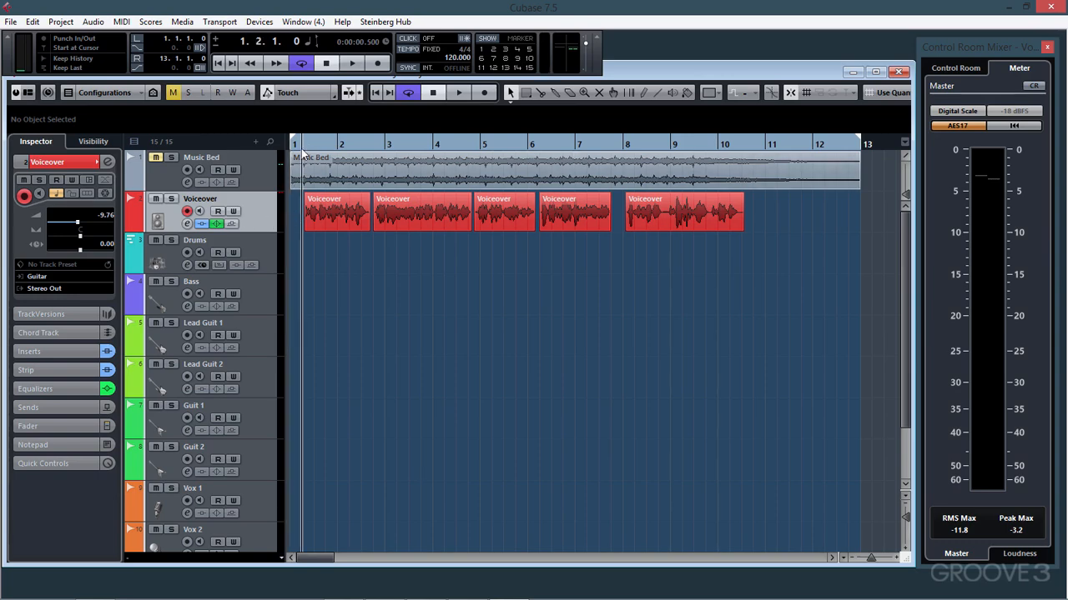
{"action": "key", "text": "space"}
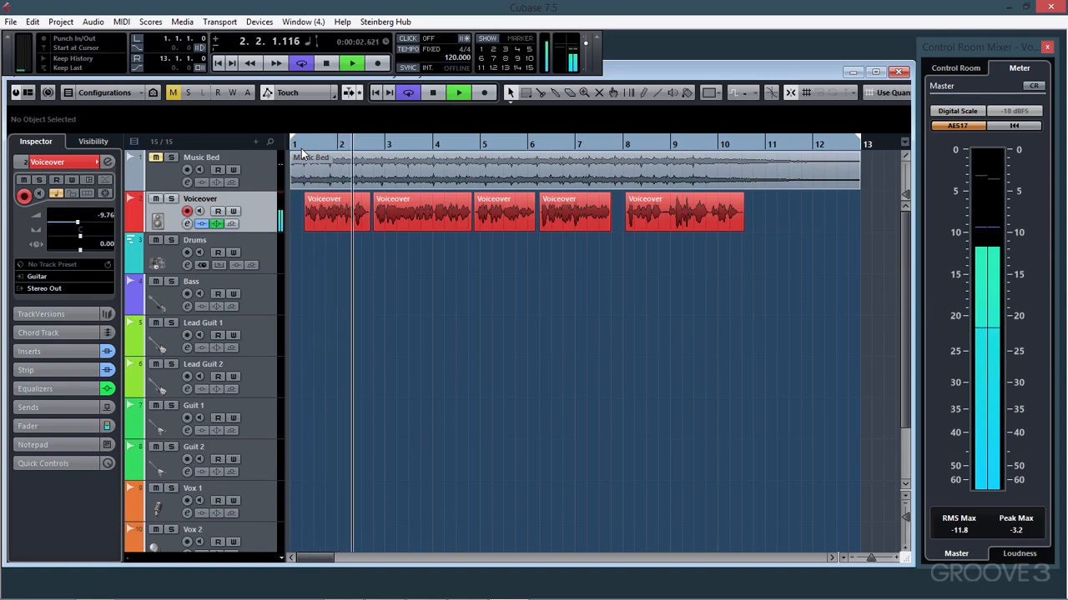
{"action": "key", "text": "space"}
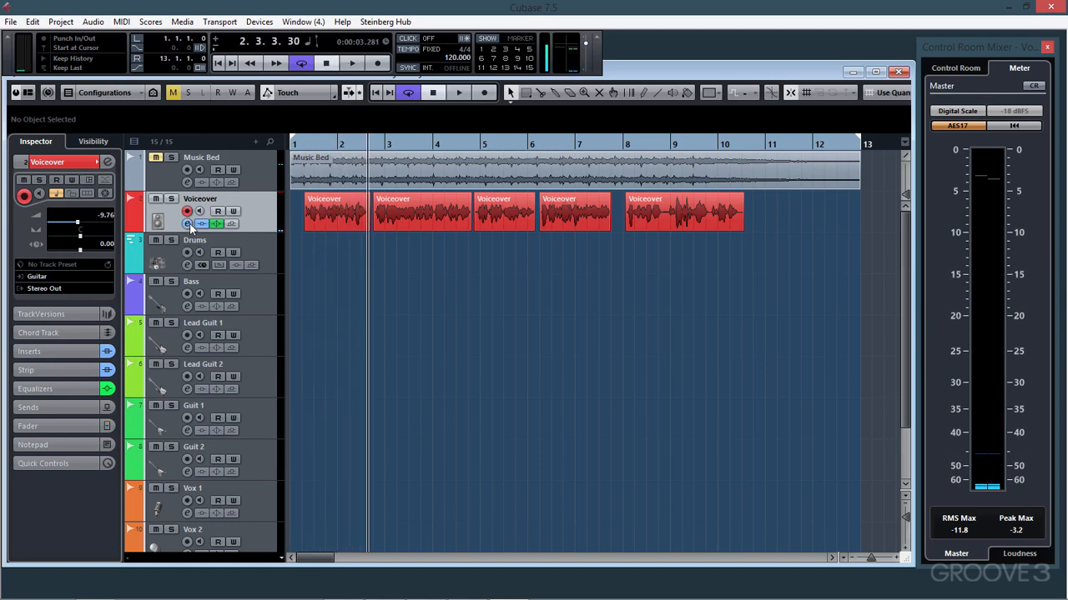
Insert a Tube Compressor in the Voiceover track's fifth insert slot and close the channel settings.
{"action": "left_click", "coordinate": [188, 224]}
{"action": "left_click", "coordinate": [237, 436]}
{"action": "type", "text": "tube"}
{"action": "key", "text": "Down"}
{"action": "key", "text": "Return"}
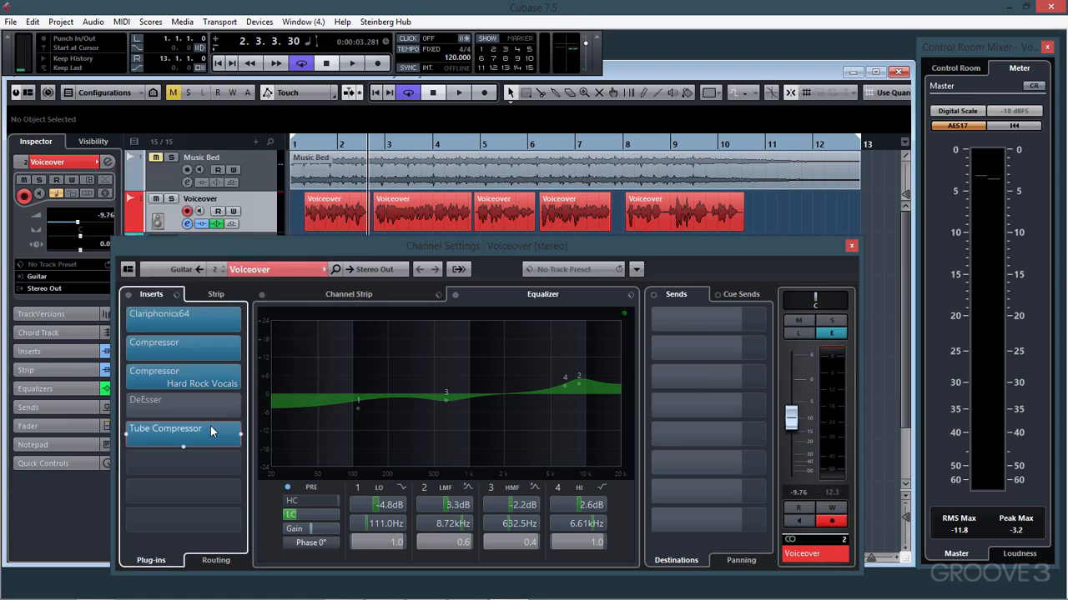
{"action": "left_click", "coordinate": [851, 246]}
{"action": "left_click_drag", "start_coordinate": [498, 242], "coordinate": [496, 254]}
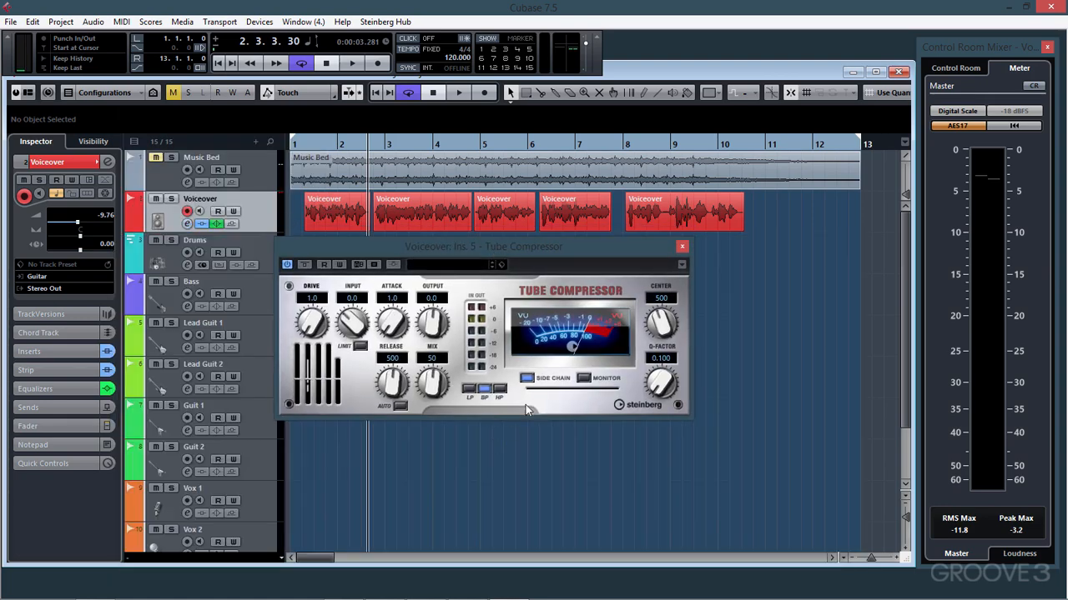
Monitor the Voiceover compressor's internal filter as high-pass during playback, setting Center to 2613 and Q-Factor to 6.544.
{"action": "left_click", "coordinate": [585, 380]}
{"action": "left_click", "coordinate": [500, 390]}
{"action": "key", "text": "period"}
{"action": "key", "text": "space"}
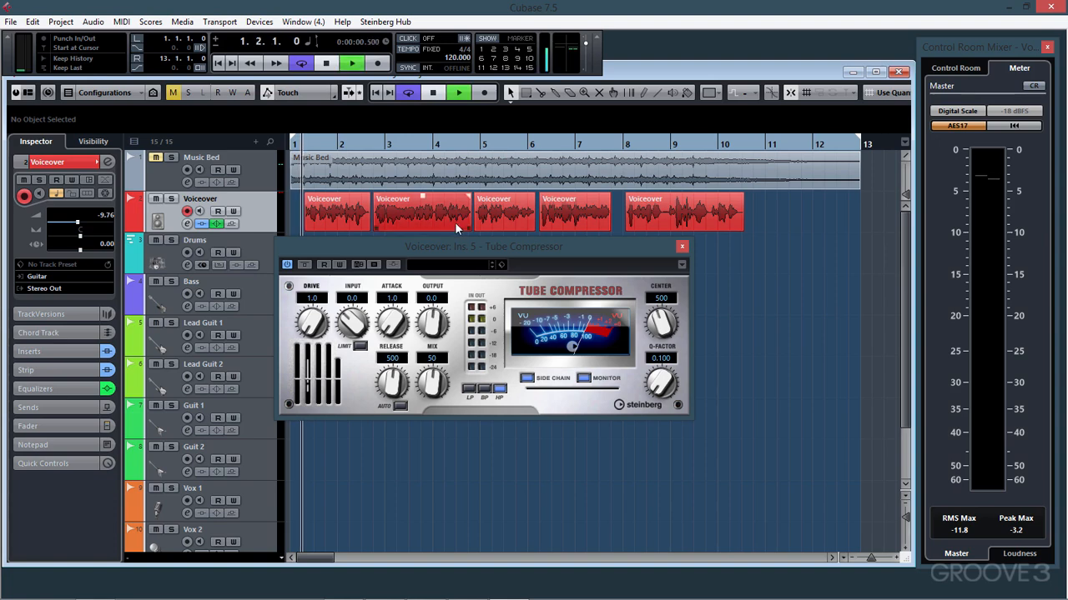
{"action": "mouse_move", "coordinate": [659, 316]}
{"action": "left_mouse_down"}
{"action": "mouse_move", "coordinate": [671, 298]}
{"action": "mouse_move", "coordinate": [672, 311]}
{"action": "left_mouse_up"}
{"action": "left_click_drag", "start_coordinate": [664, 379], "coordinate": [663, 338]}
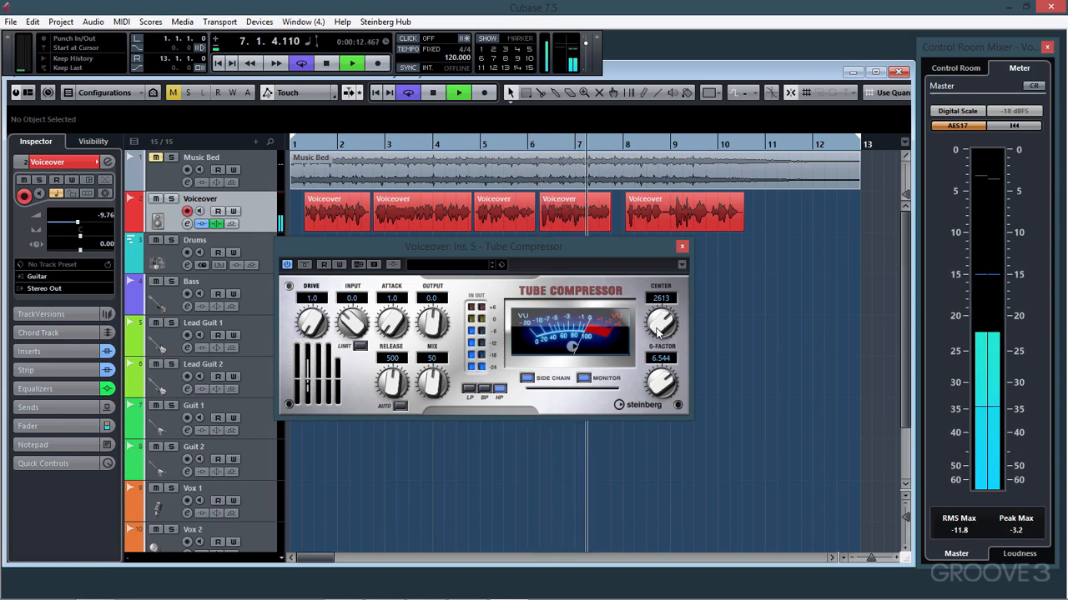
{"action": "key", "text": "space"}
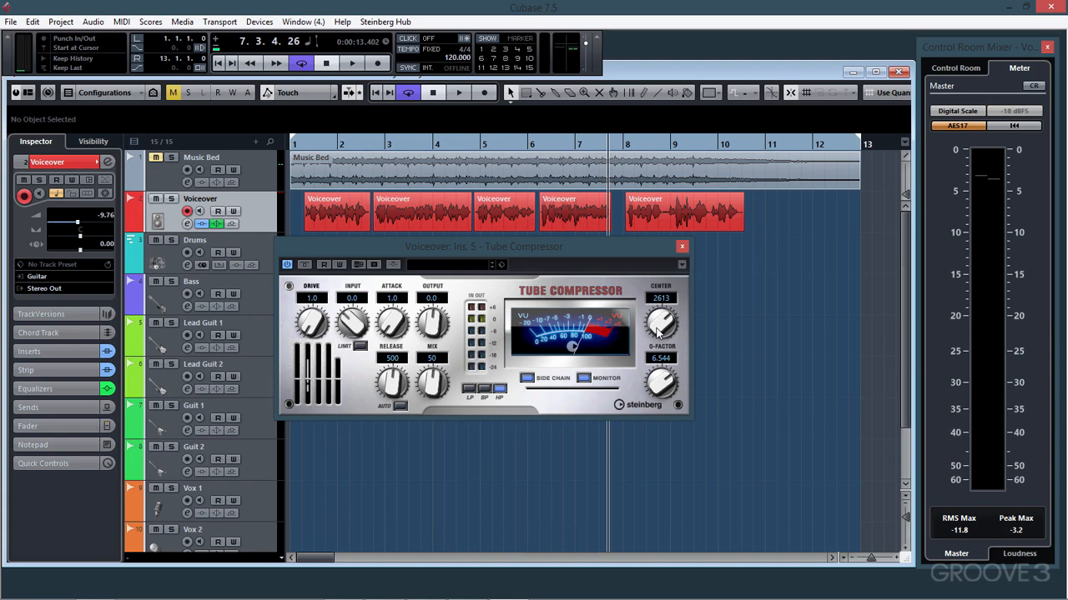
Turn off filter monitoring and set the Voiceover compressor to Mix 100, automatic Release and Input 37.4 while playing from the start.
{"action": "left_click", "coordinate": [596, 381]}
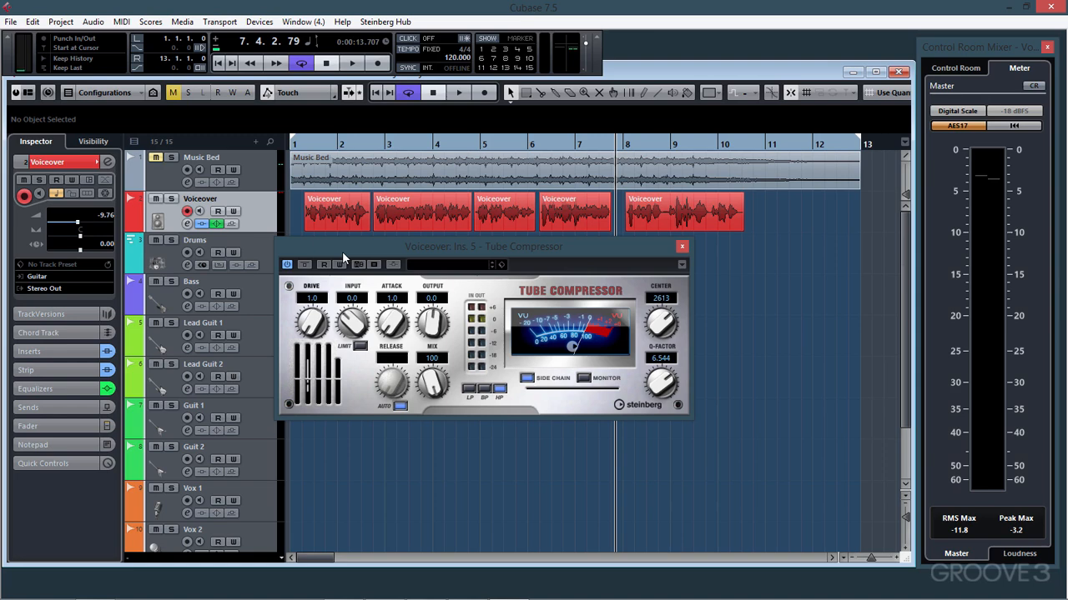
{"action": "left_click", "coordinate": [294, 146]}
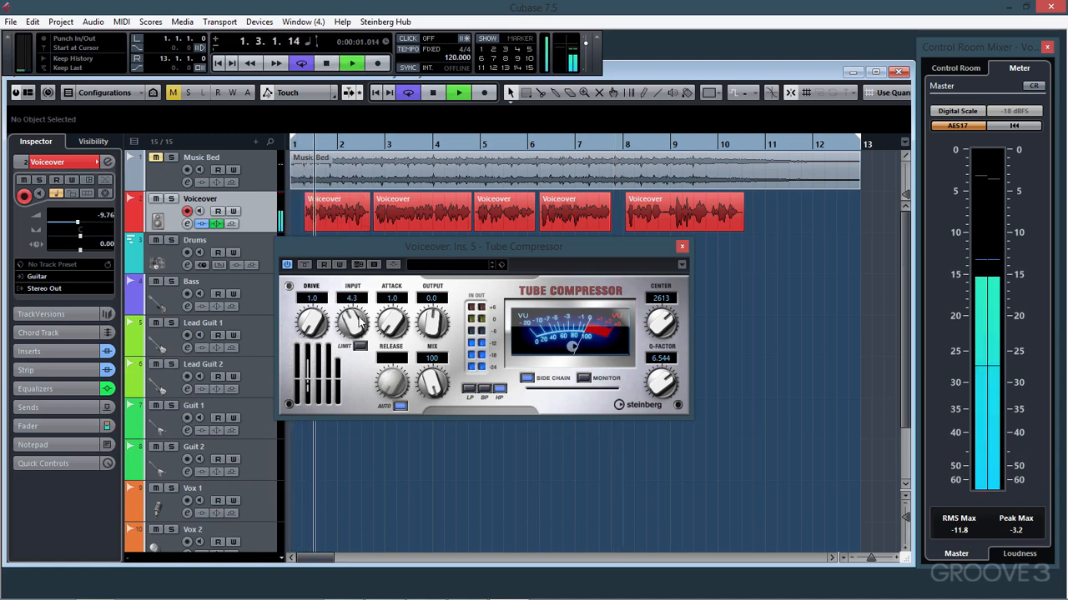
{"action": "left_click_drag", "start_coordinate": [342, 309], "coordinate": [370, 272]}
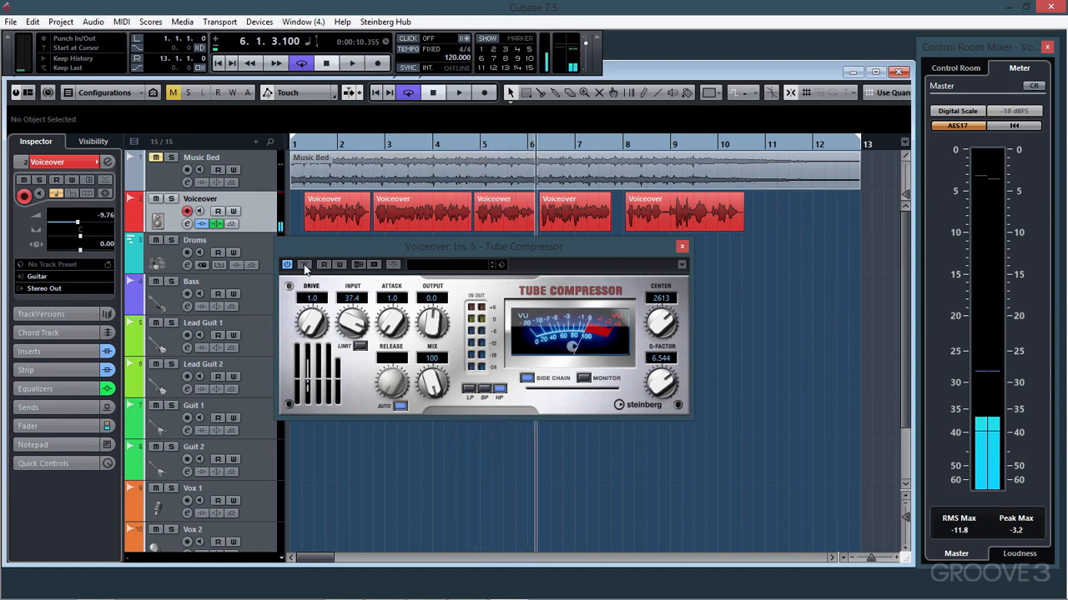
Compare the Voiceover from the start with the Tube Compressor bypassed and active, and stop playback.
{"action": "left_click_drag", "start_coordinate": [313, 146], "coordinate": [299, 147]}
{"action": "key", "text": "space"}
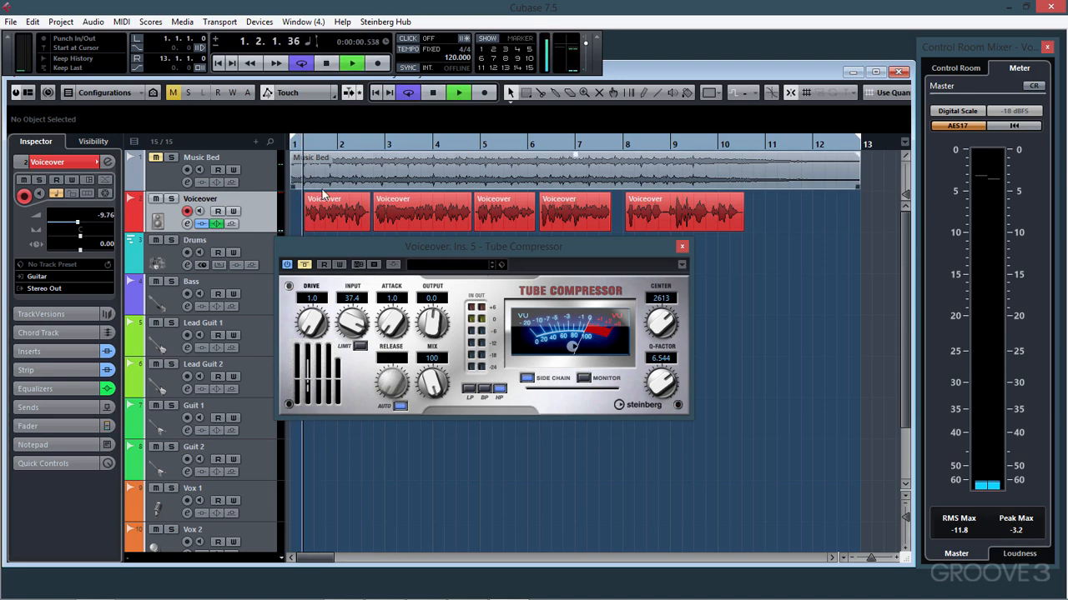
{"action": "left_click", "coordinate": [307, 266]}
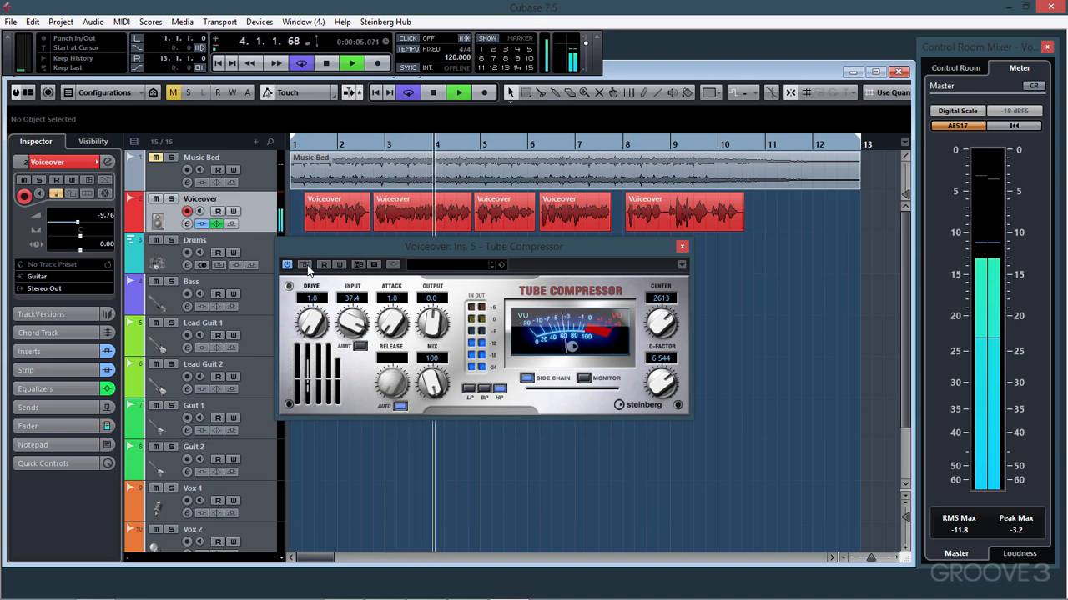
{"action": "left_click", "coordinate": [307, 266]}
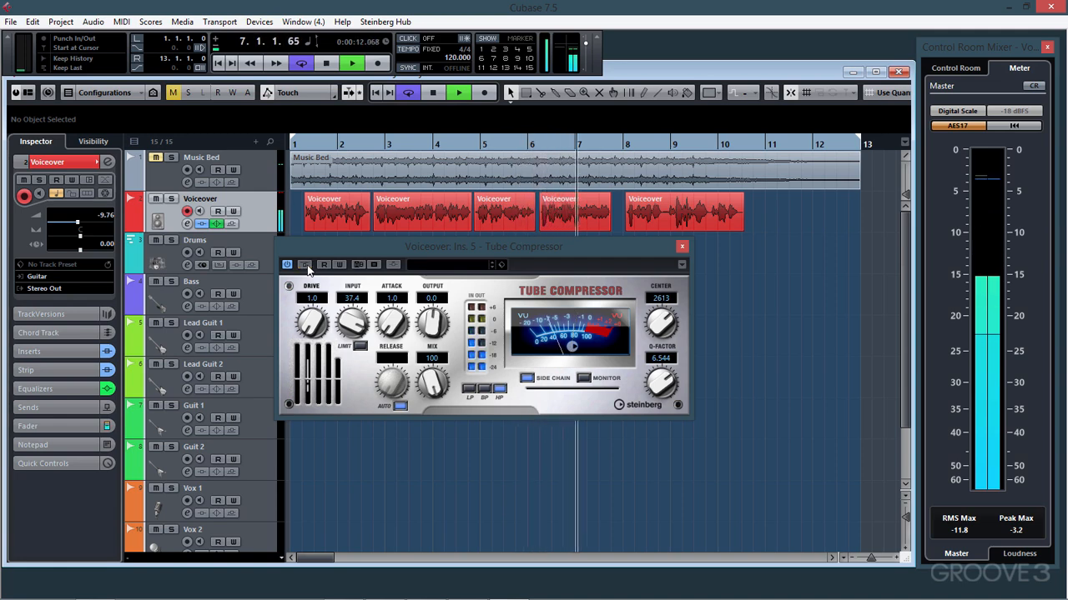
{"action": "key", "text": "space"}
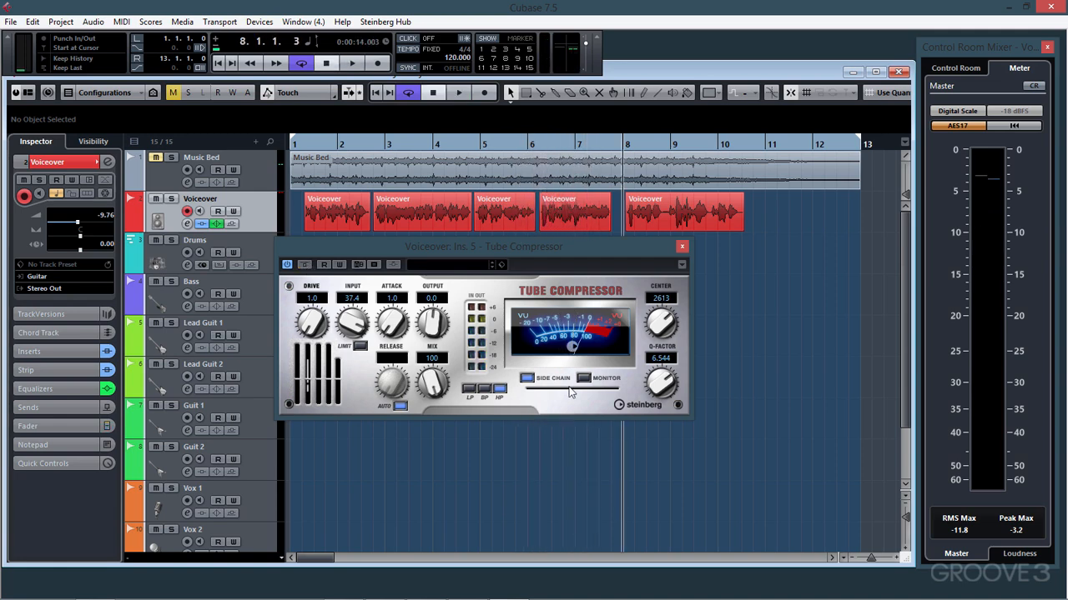